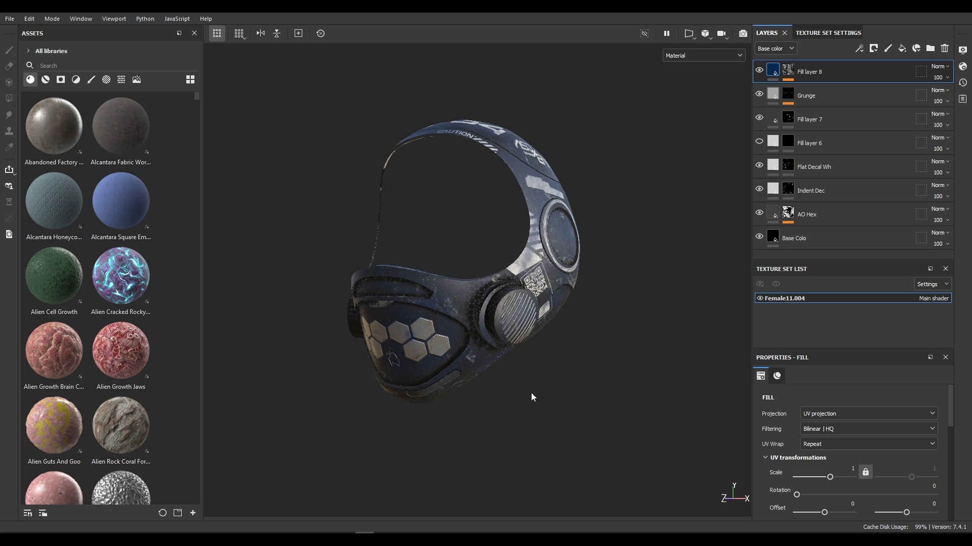
Step: Rotate the painted mask in the Substance Painter viewport to inspect it from another angle
mouse_move(542, 398)
left_mouse_down("alt")
mouse_move(473, 390)
mouse_move(668, 401)
mouse_move(559, 399)
mouse_move(554, 390)
left_mouse_up("alt")
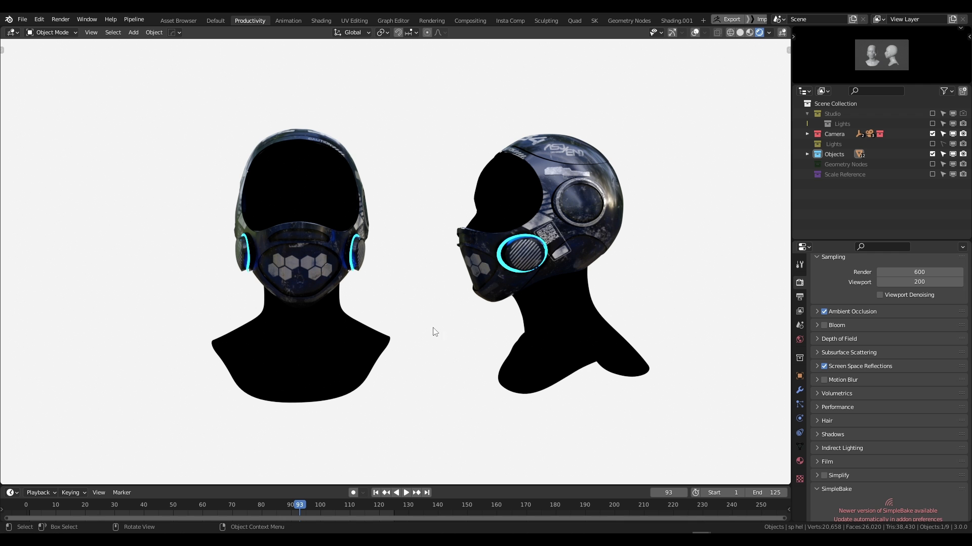
Step: Return to the Substance Painter project and rotate and enlarge the mask in view
mouse_move(364, 538)
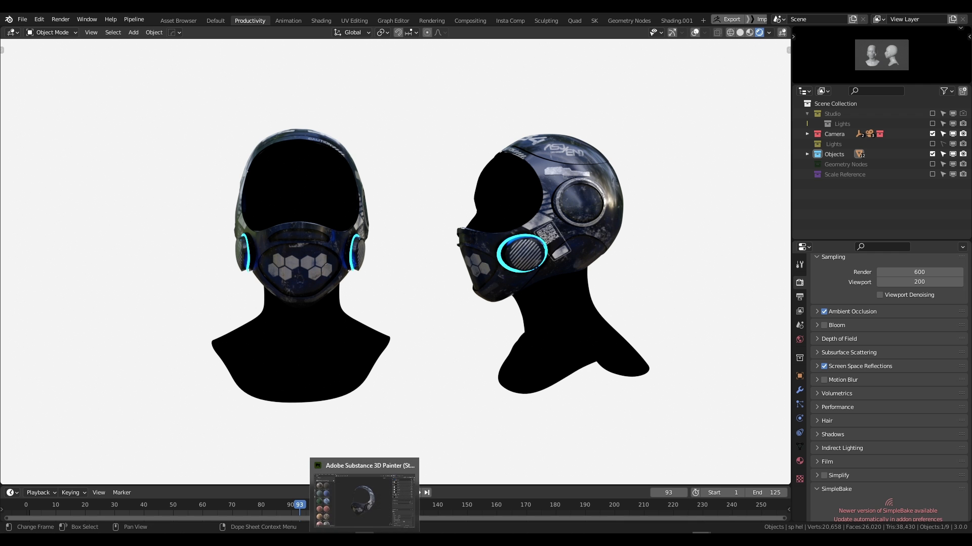
left_click(367, 500)
left_click_drag(504, 394, 473, 388, "alt")
Step: Shift Fill layer 8's base colour hue from dark blue to green
left_click(777, 376)
left_click(799, 435)
left_click_drag(938, 392, 938, 416)
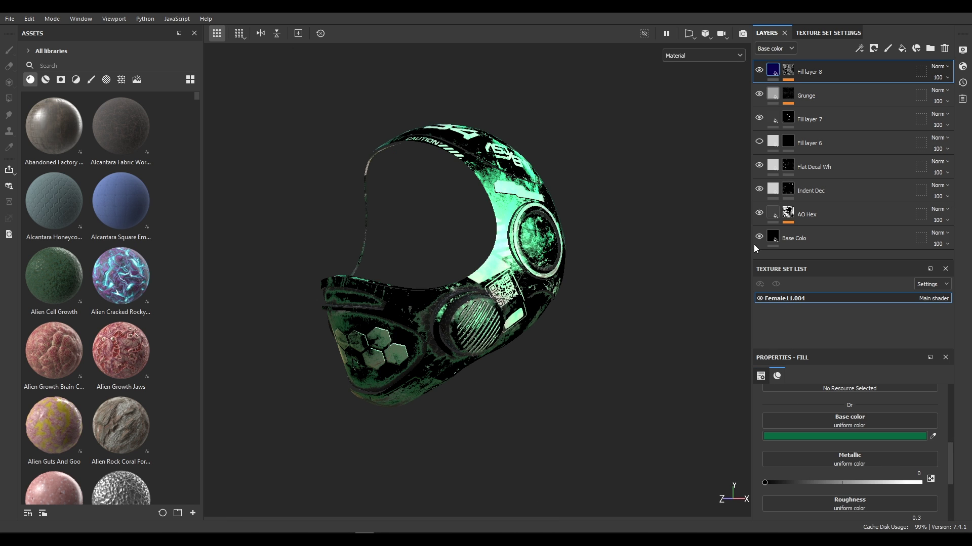
left_click(9, 19)
key("Escape")
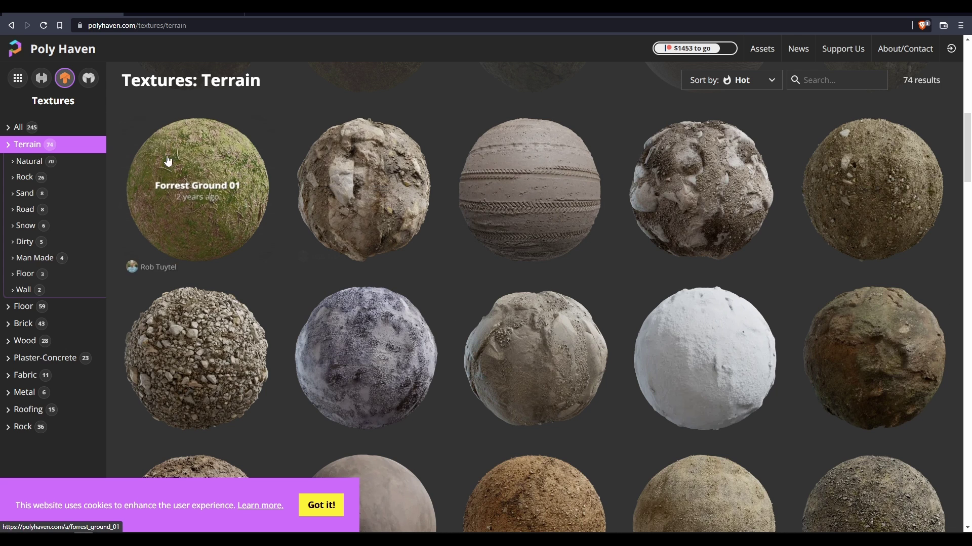
Step: Zoom out and back in on the cracked-ground plane and sphere
scroll(707, 293, "down", 2)
scroll(430, 132, "up", 4)
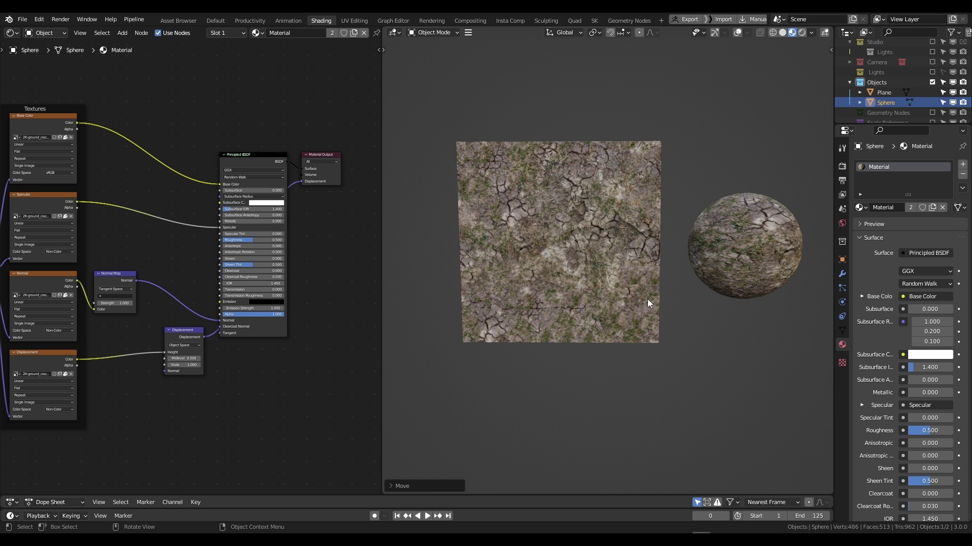
Step: Deselect the sphere and join the node editor area into the 3D view
left_click(685, 364)
scroll(365, 155, "up", 1)
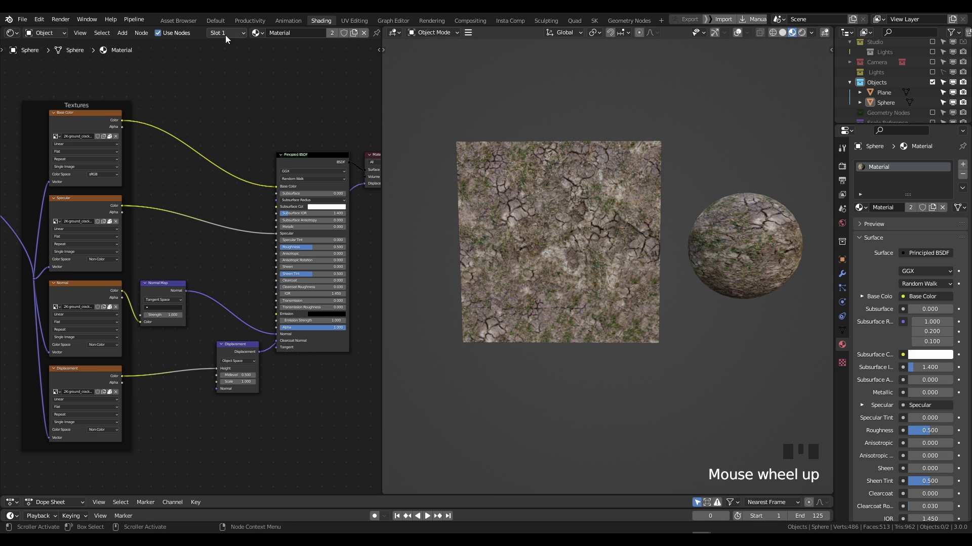
right_click(382, 72)
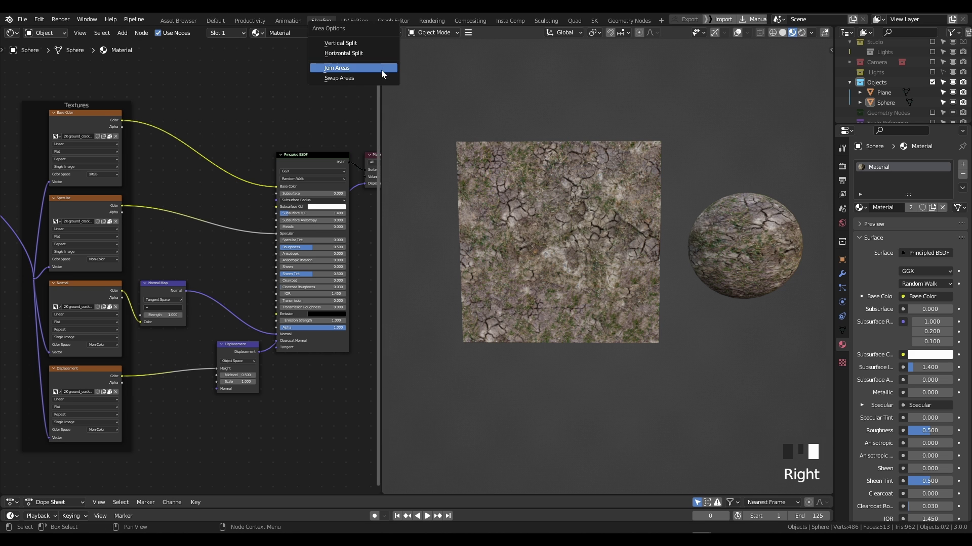
left_click(386, 70)
left_click(229, 89)
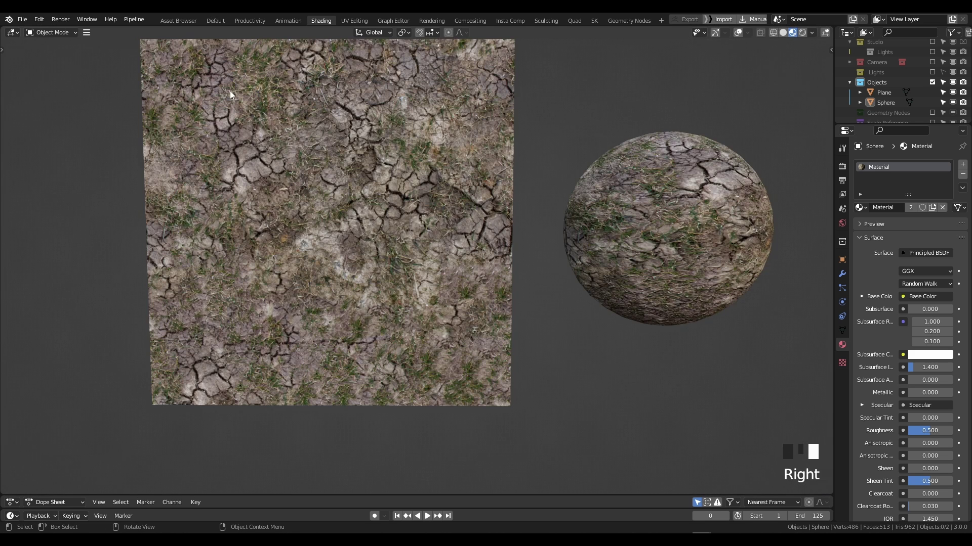
Step: Split the view into two side-by-side areas and make the left one a Shader Editor
right_click(832, 69)
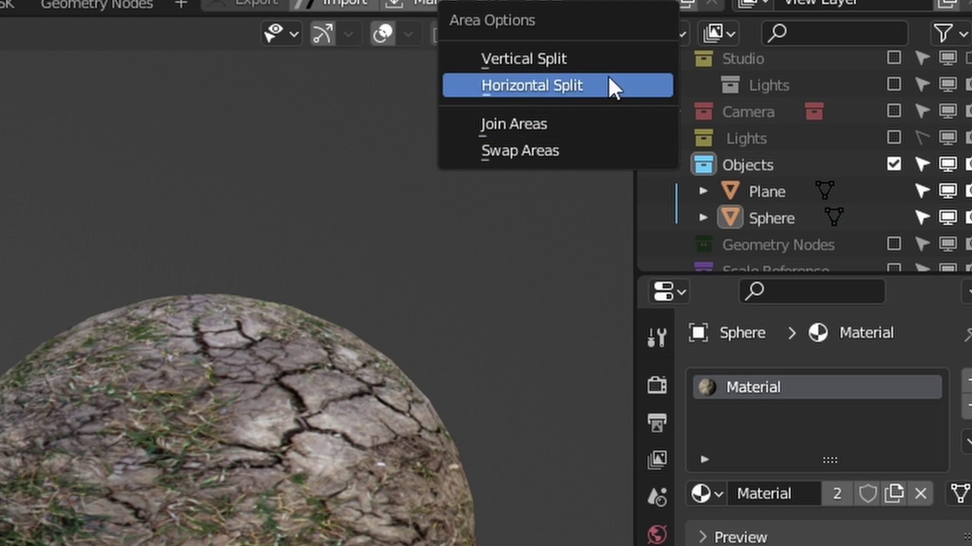
left_click(609, 83)
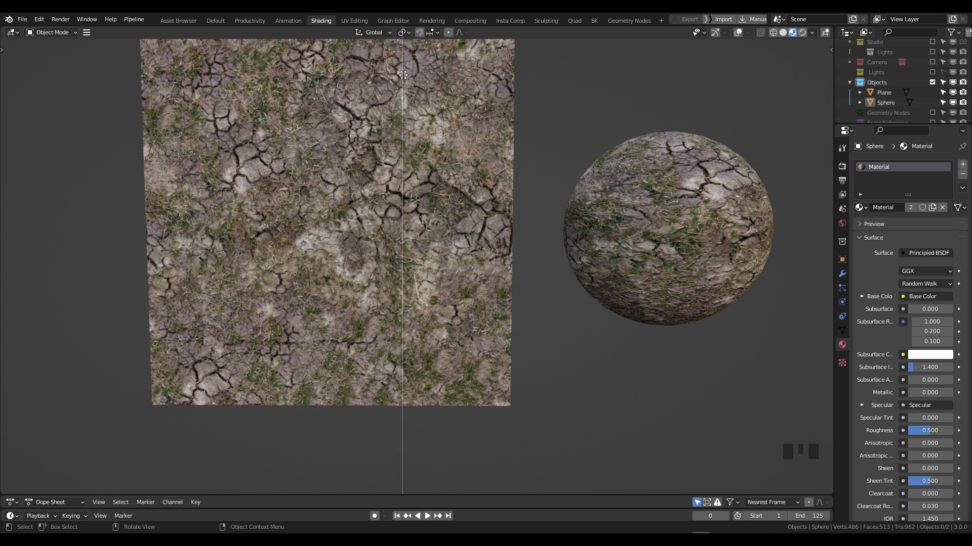
left_click(403, 75)
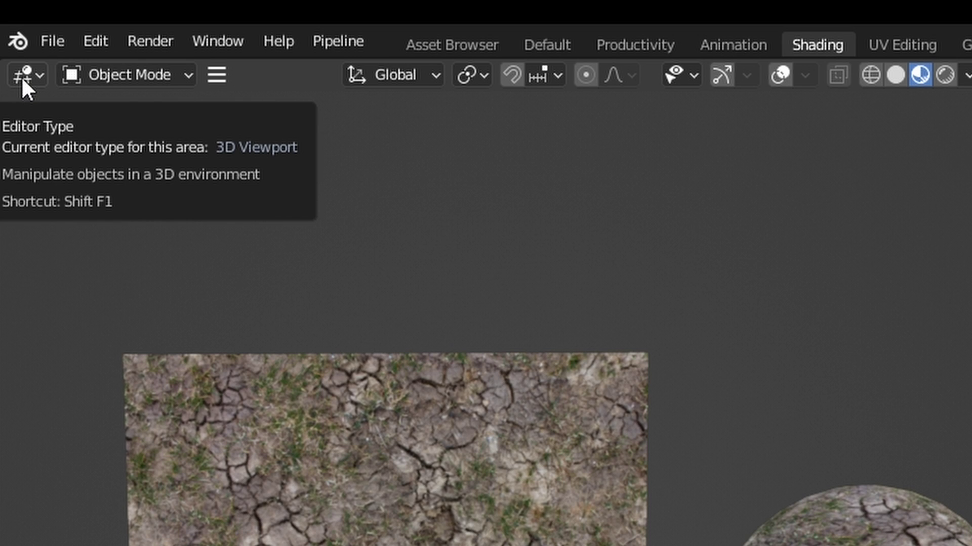
left_click(21, 76)
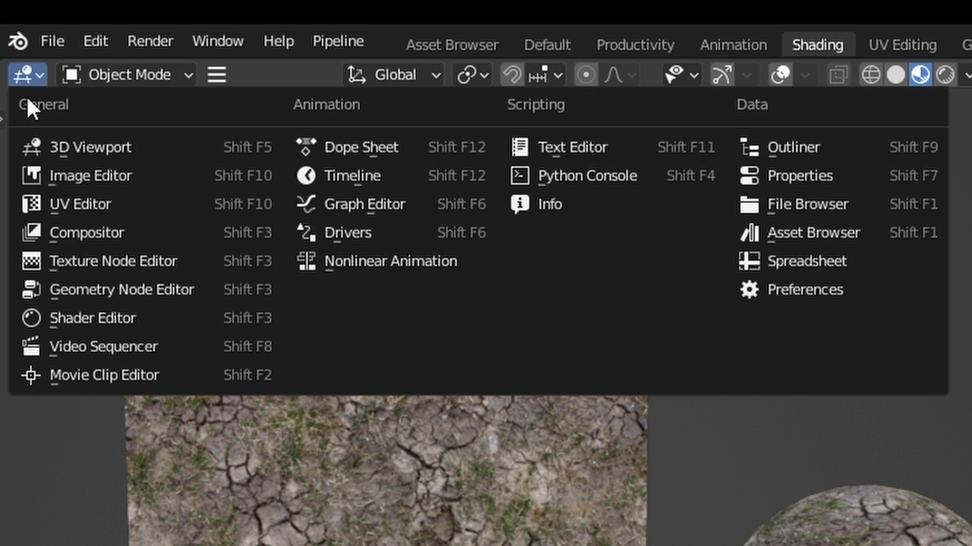
left_click(71, 321)
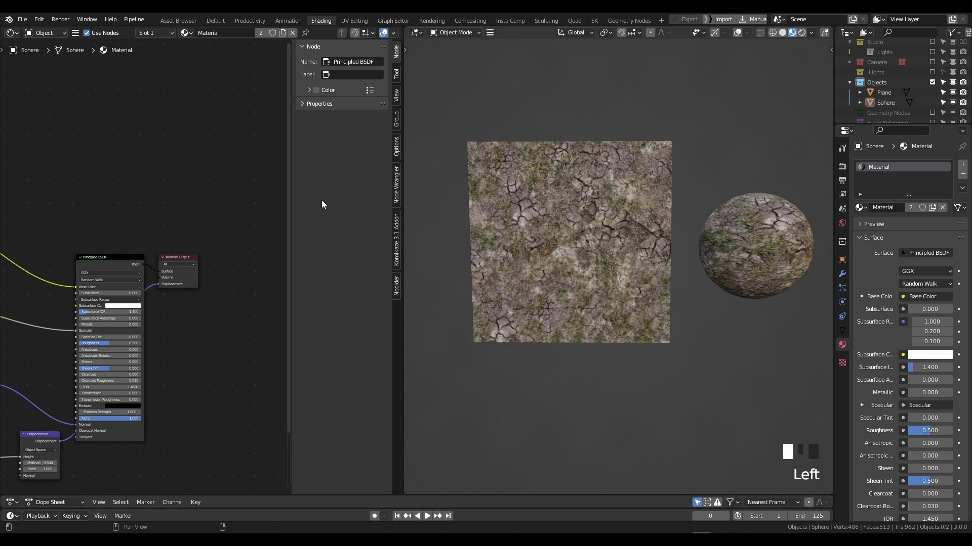
Step: Hide the sidebar and frame the ground texture nodes, nudging the Base Color image node
key("n")
middle_click_drag(117, 246, 174, 232)
scroll(210, 239, "down", 2)
scroll(198, 223, "up", 2)
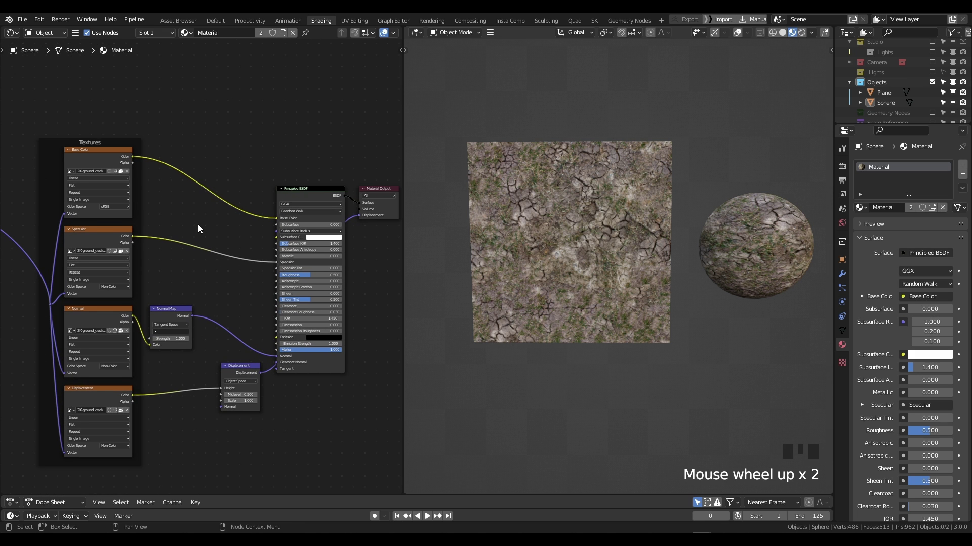
scroll(199, 224, "up", 1)
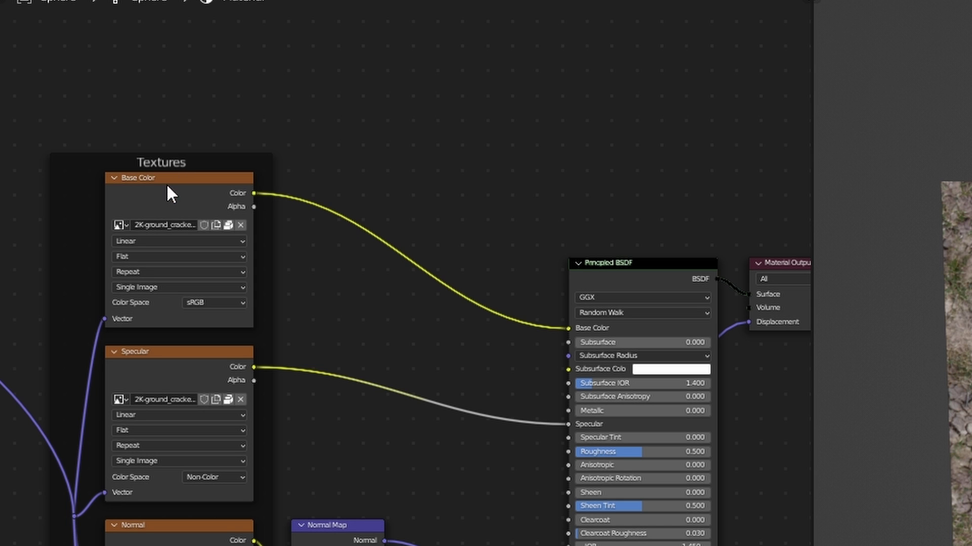
left_click_drag(167, 187, 170, 183)
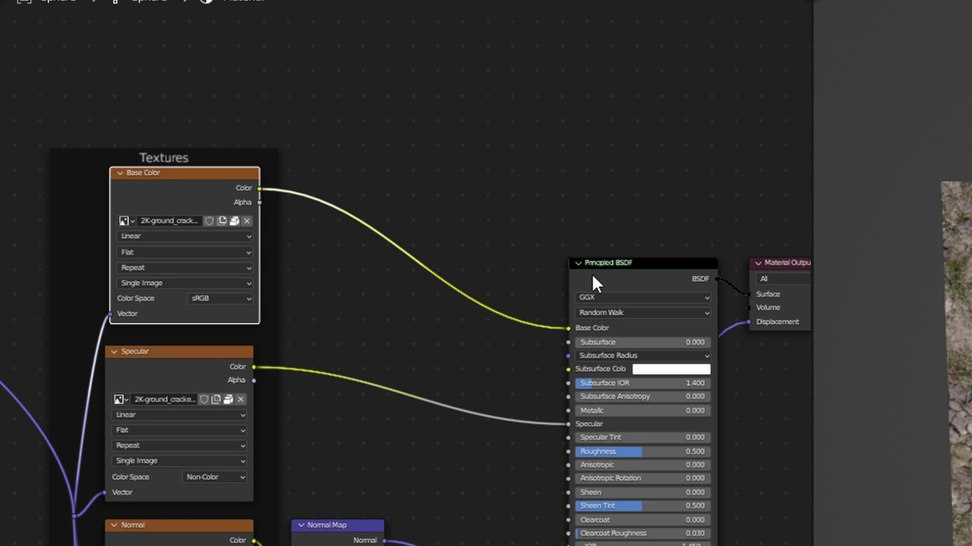
scroll(591, 274, "up", 1)
Step: Add a Hue/Saturation node by searching 'hue' and splice it into the Base Color link
left_click(488, 210)
key("shift+a")
left_click(487, 213)
type("hue")
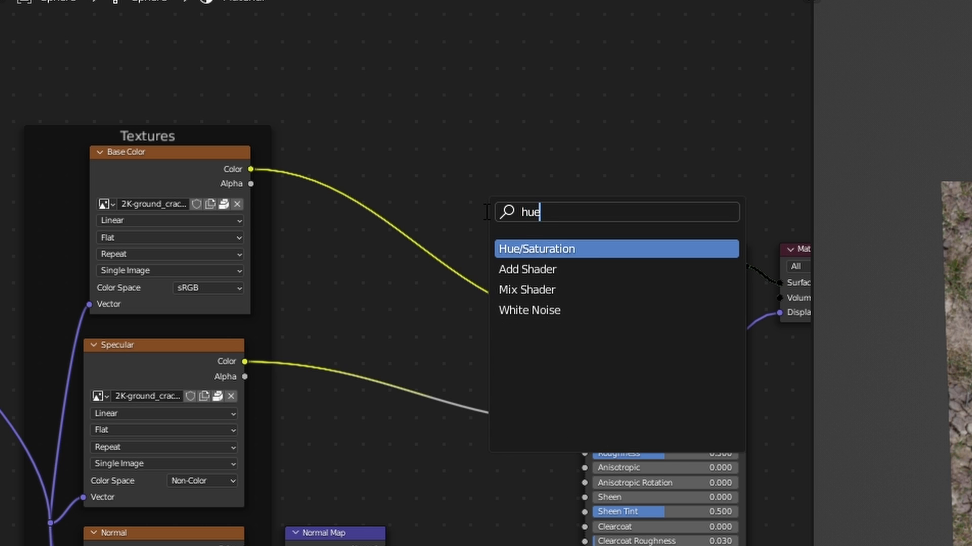
key("Return")
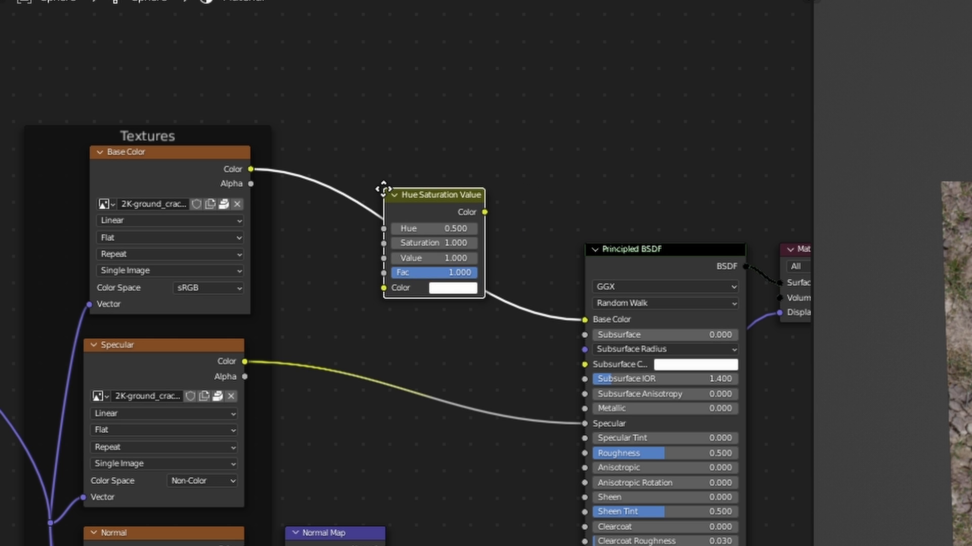
left_click(383, 189)
scroll(397, 436, "up", 2)
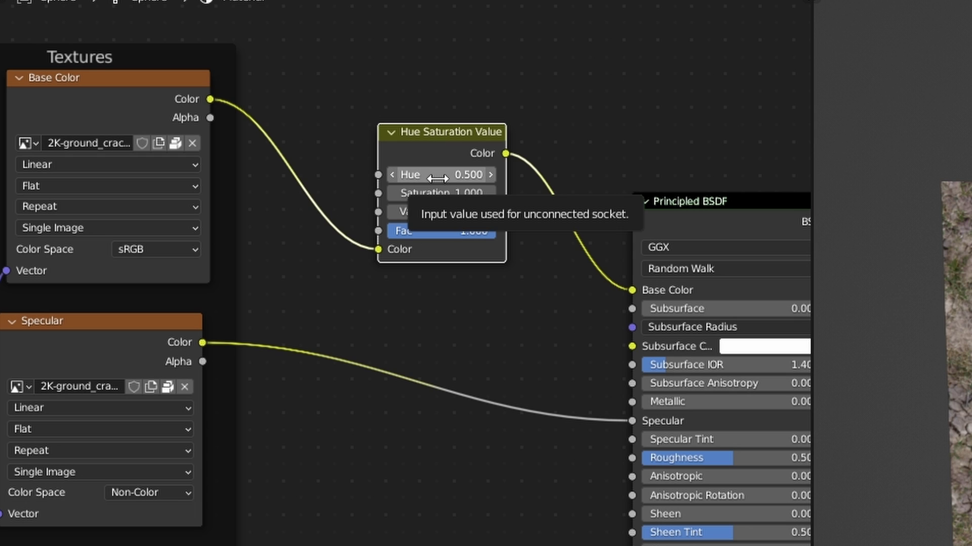
Step: Set the node's Value to about 0.960 and Hue to 0.740, tinting the ground green
left_click_drag(438, 178, 470, 178)
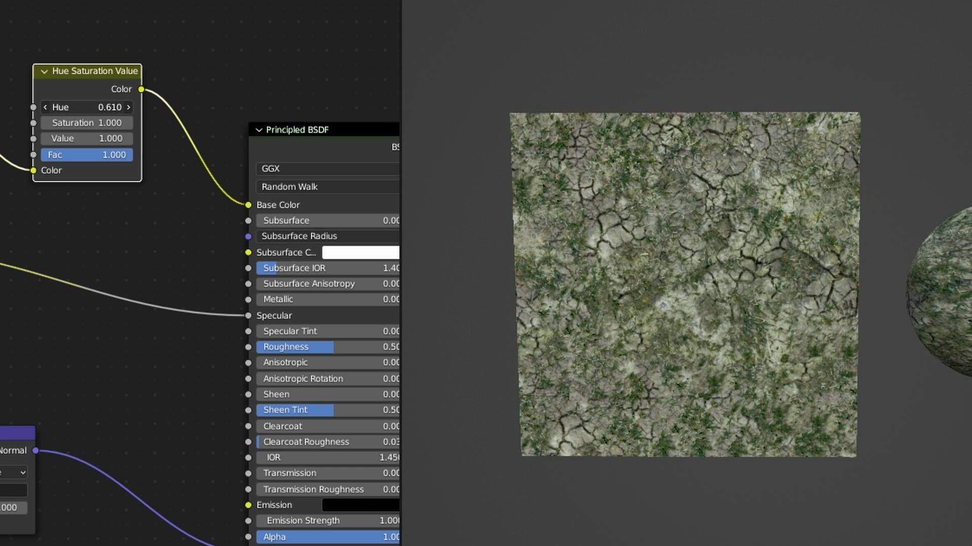
left_click_drag(87, 107, 118, 138)
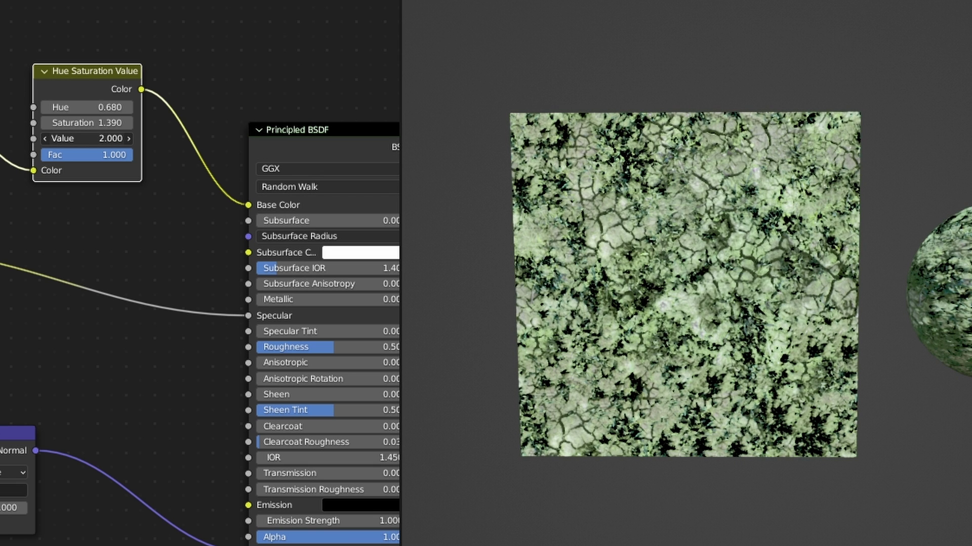
left_click(88, 143)
type("5")
key("Return")
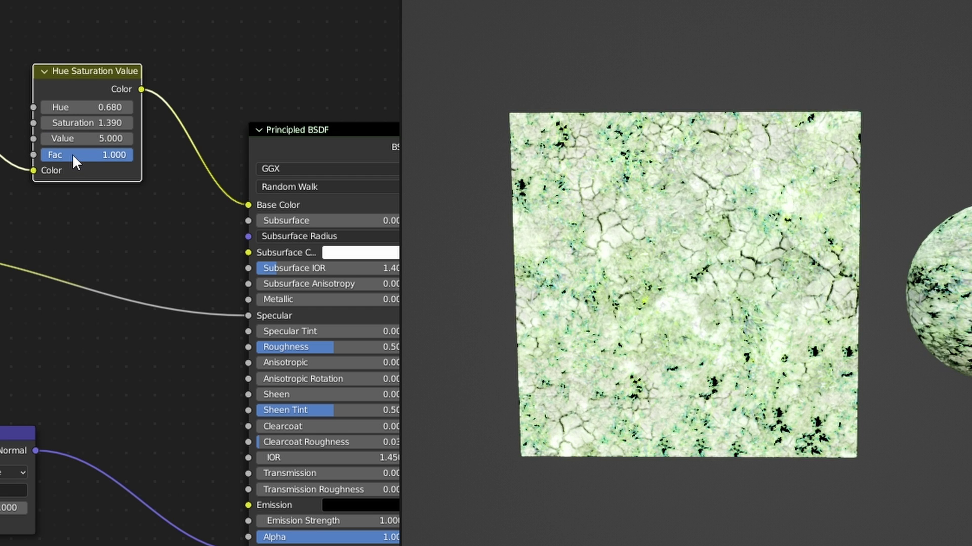
left_click_drag(89, 139, 96, 107)
middle_click_drag(136, 162, 143, 174)
Step: Mute and unmute the Hue Saturation Value node to compare, then load the helmet scene
key("m")
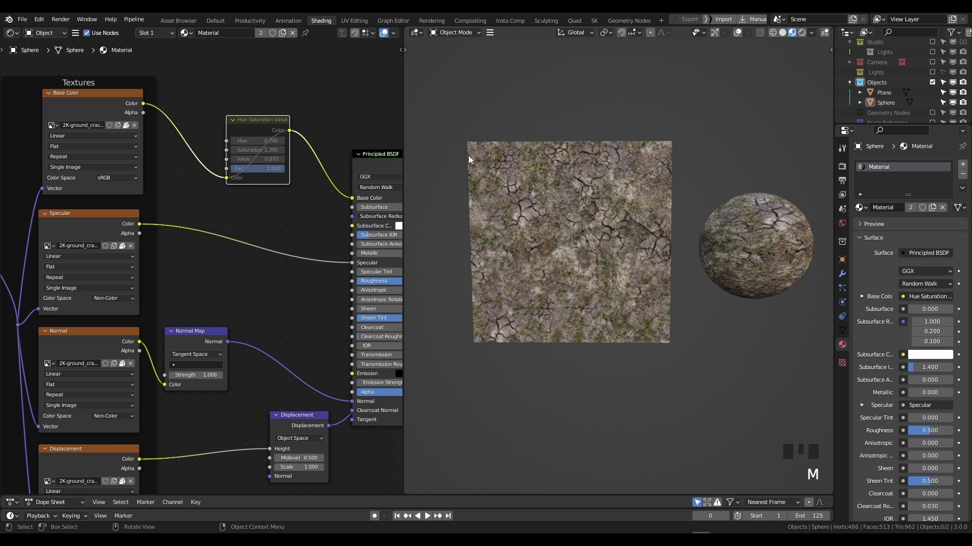
left_click(276, 122)
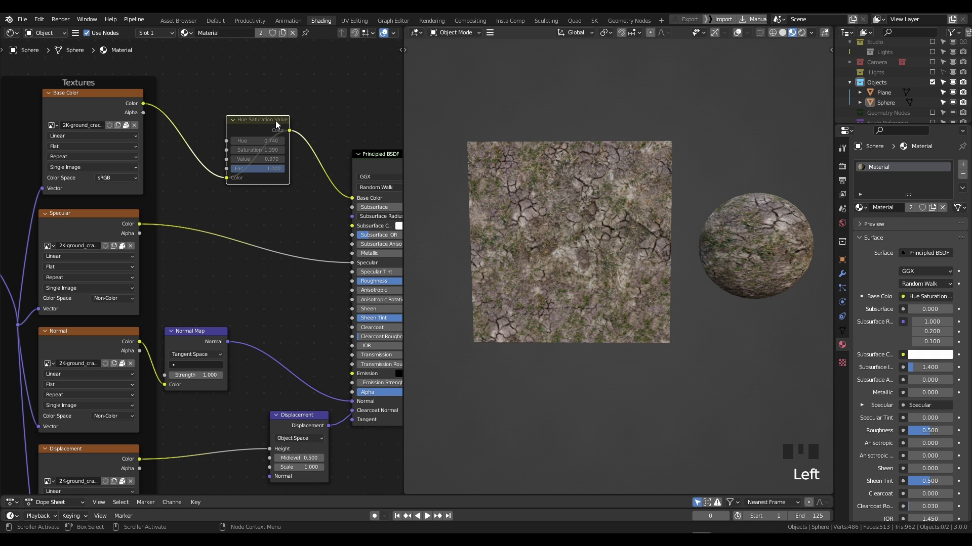
key("m")
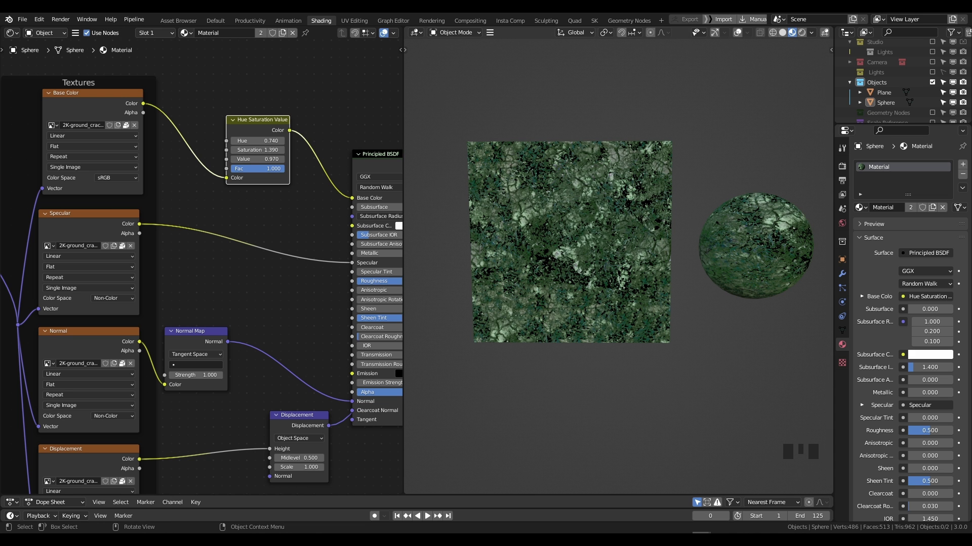
left_click(935, 14)
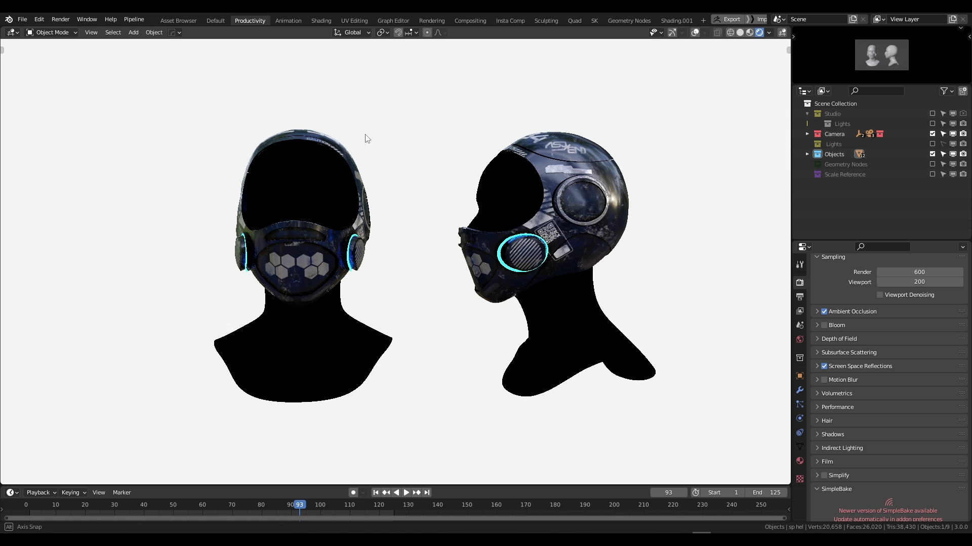
Step: In Shading.001, splice a Hue/Saturation node into the helmet's texture-to-BSDF link
left_click(676, 20)
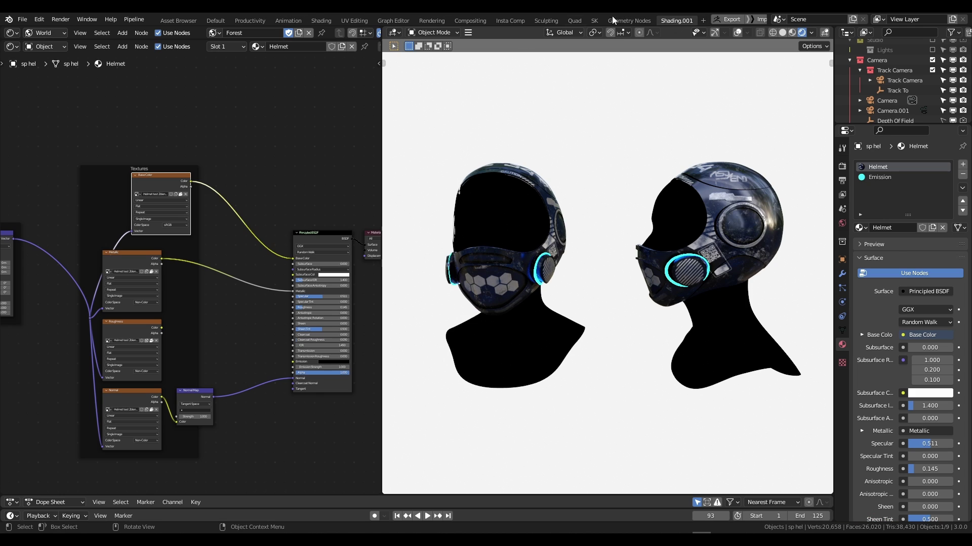
key("shift+a")
left_click(243, 194)
type("hue")
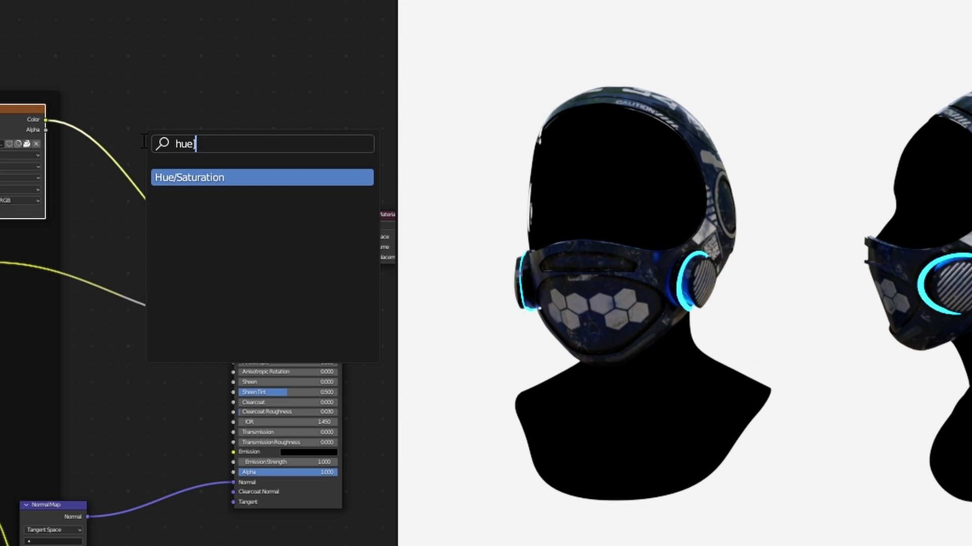
key("Return")
left_click(135, 133)
scroll(165, 138, "up", 2)
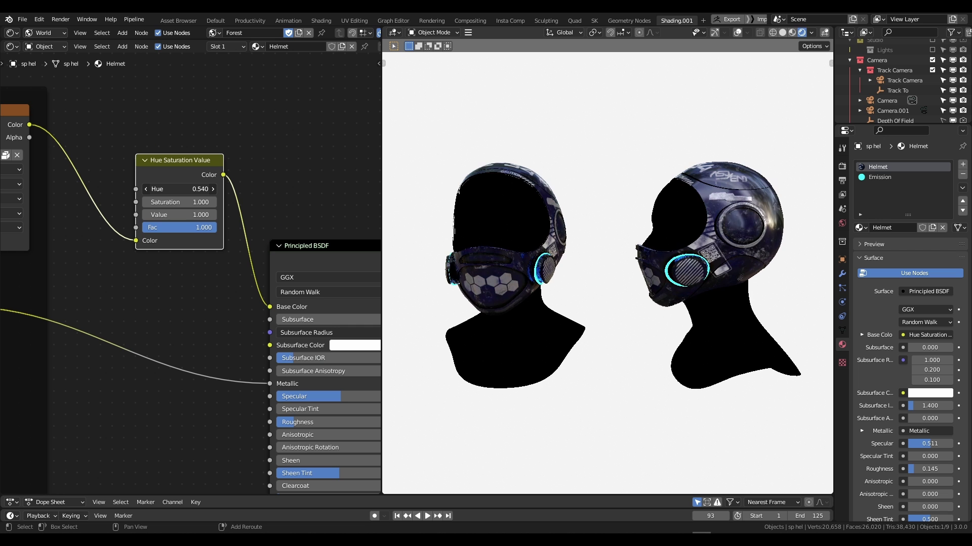
Step: Set the node to Hue 0.400, Saturation 1.410 and Value 2.000
left_click_drag(177, 139, 179, 163)
left_click_drag(164, 206, 223, 214)
mouse_move(150, 192)
left_mouse_down()
mouse_move(115, 191)
mouse_move(168, 189)
left_mouse_up()
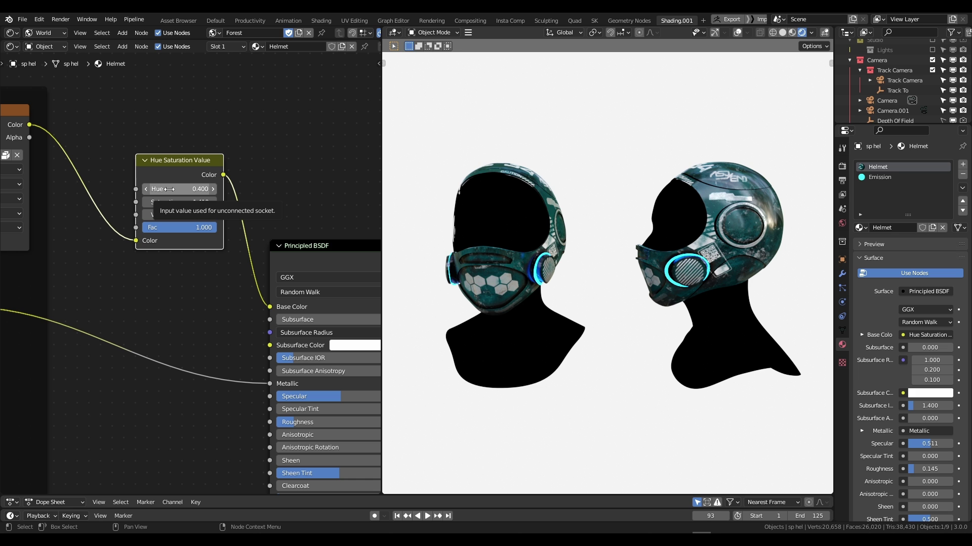
scroll(124, 181, "down", 1)
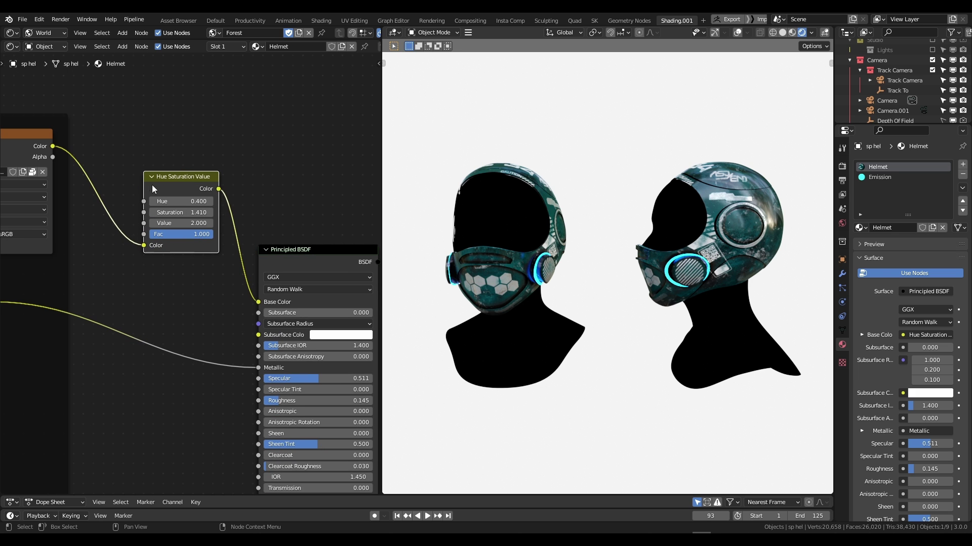
Step: Add a ColorRamp via search 'colou' and drop it onto the image-to-Base Color link
key("shift+a")
left_click(221, 216)
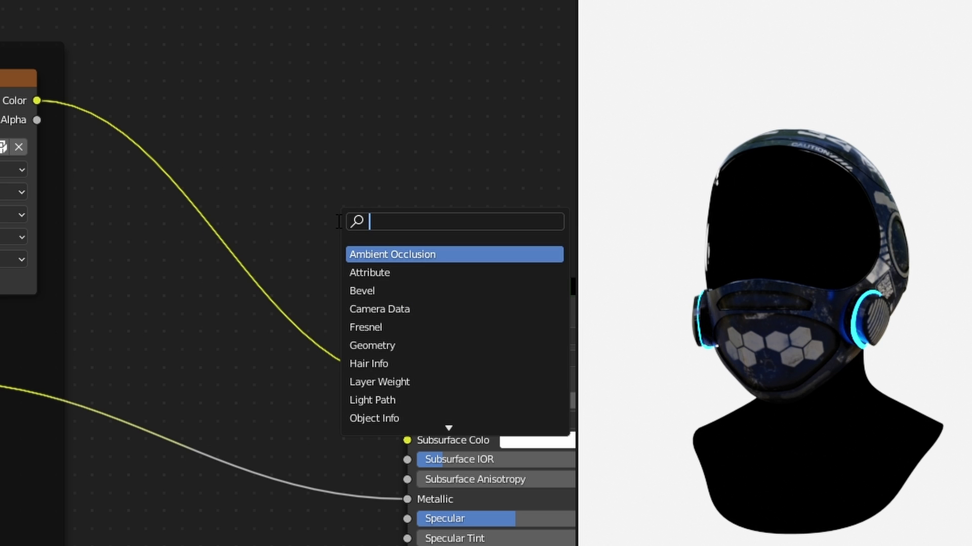
type("colour")
key("Return")
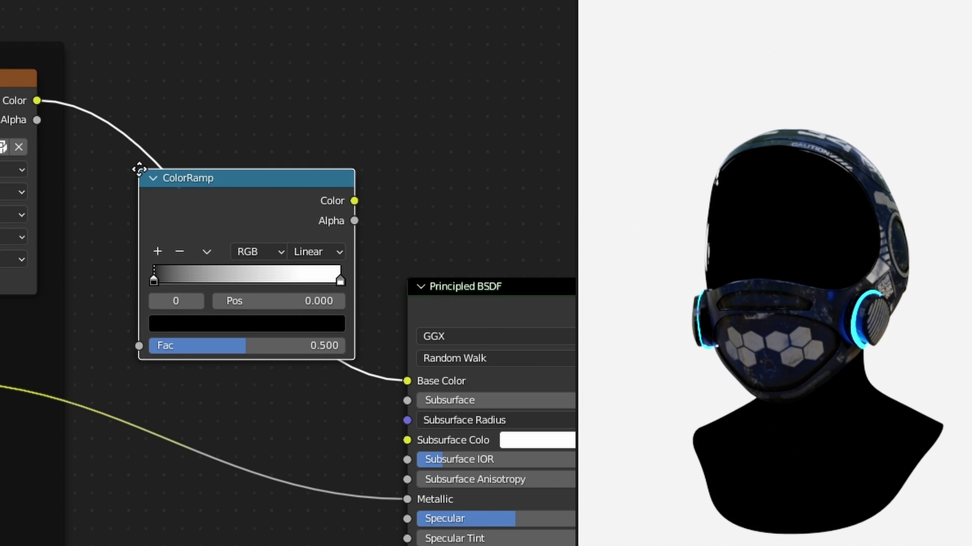
left_click(139, 169)
scroll(299, 329, "up", 2)
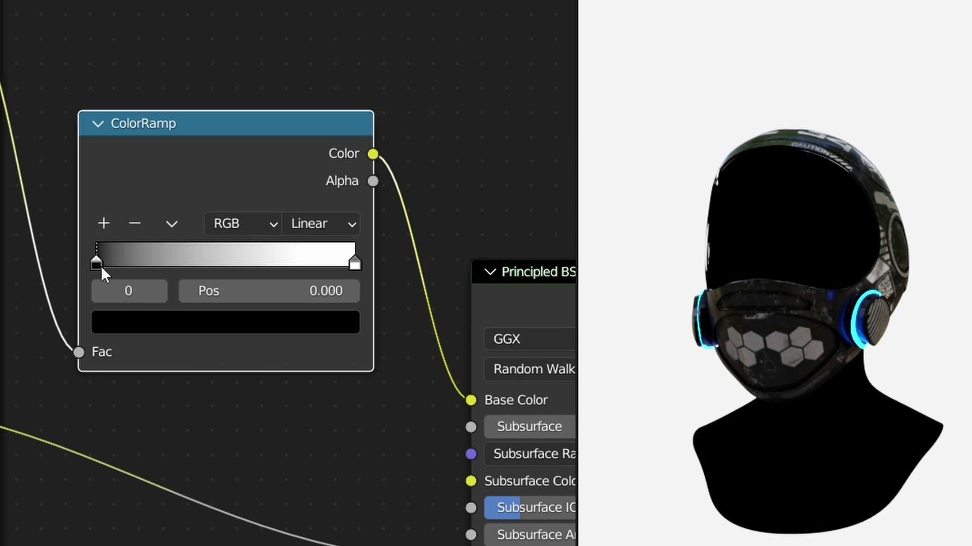
Step: Swap the ColorRamp stops so white sits at 0.000 and black at 0.095
left_click_drag(104, 268, 135, 266)
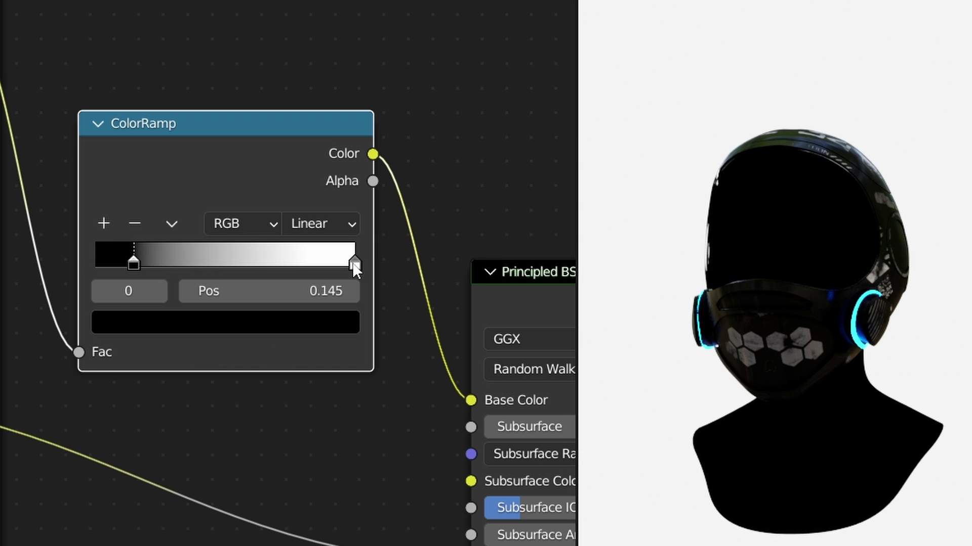
left_click_drag(353, 263, 122, 250)
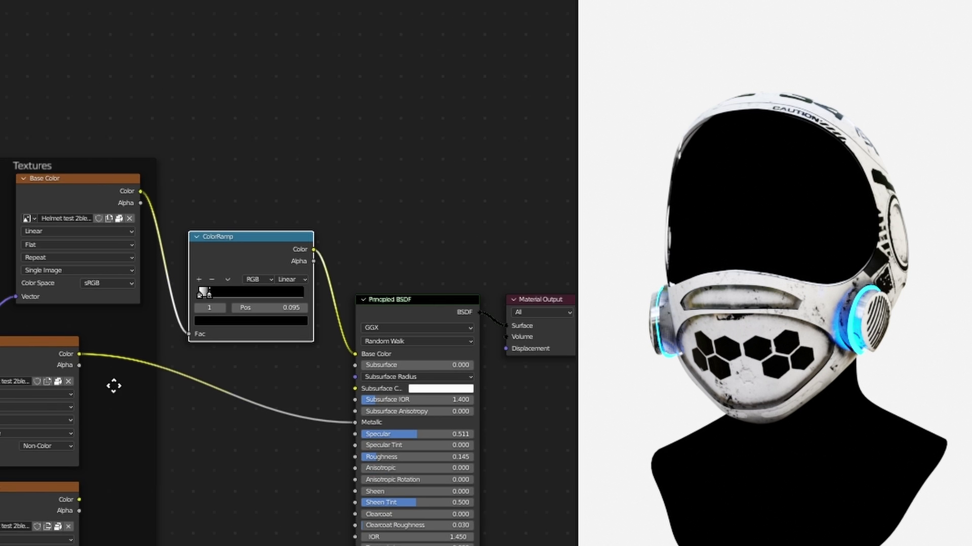
scroll(282, 372, "up", 5)
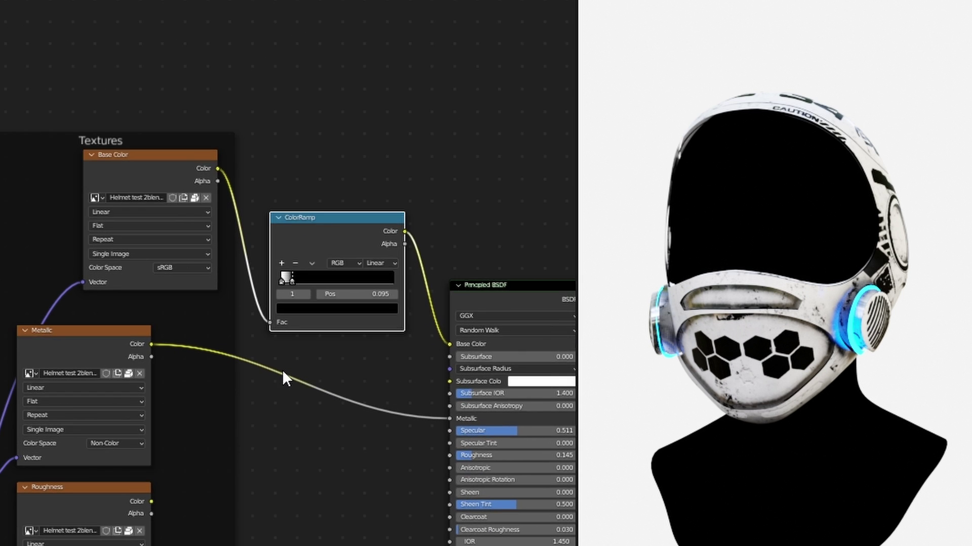
scroll(318, 424, "up", 2)
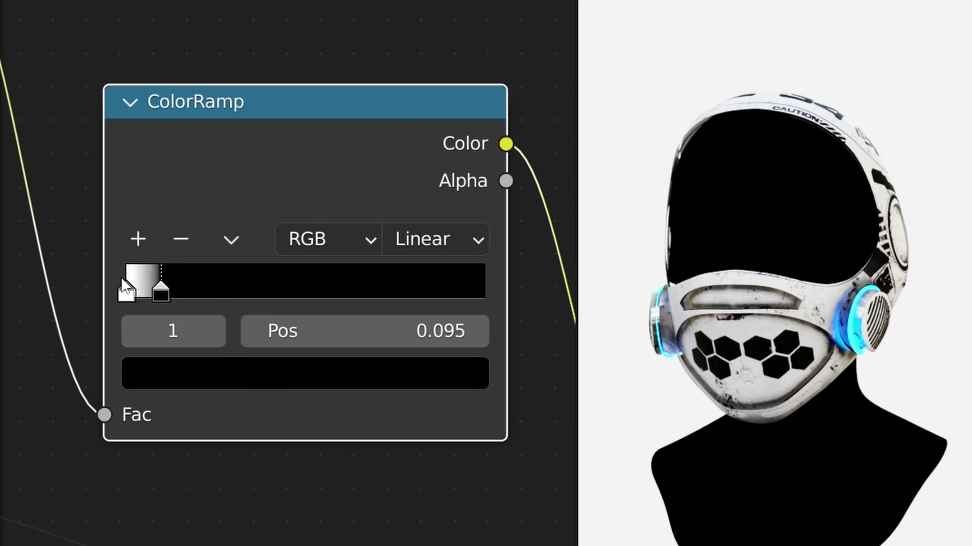
Step: Add an orange ColorRamp stop and spread the stops so orange sits at 0.030
left_click(139, 240)
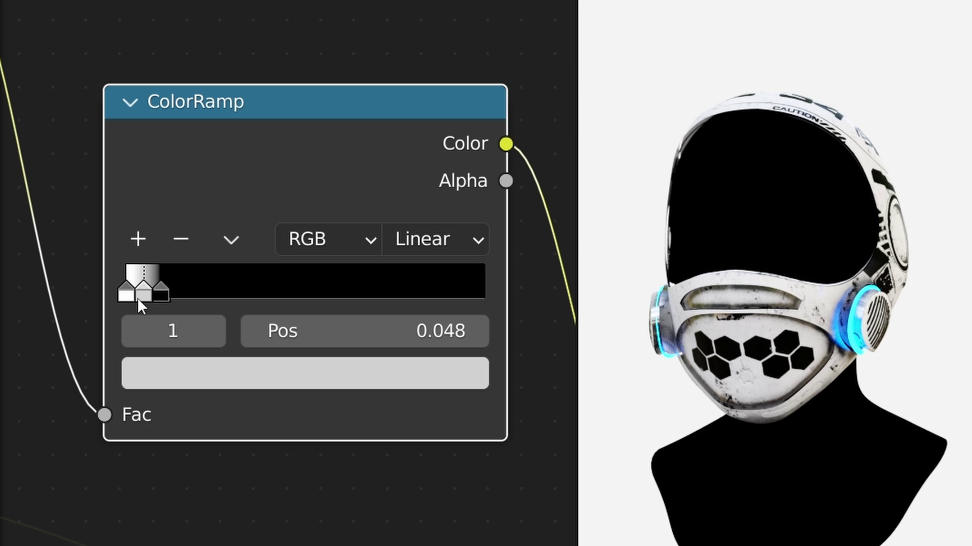
left_click(168, 366)
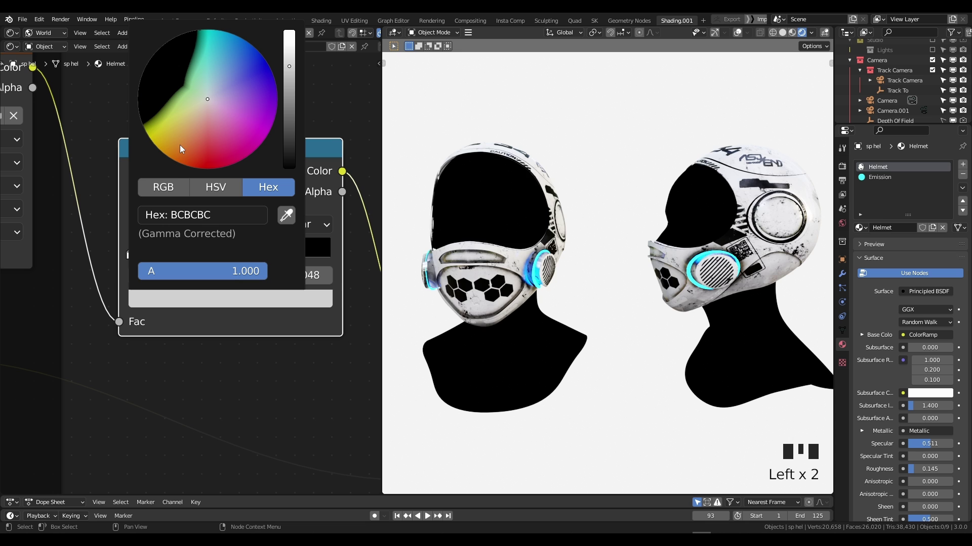
left_click_drag(180, 149, 177, 162)
scroll(171, 354, "up", 5)
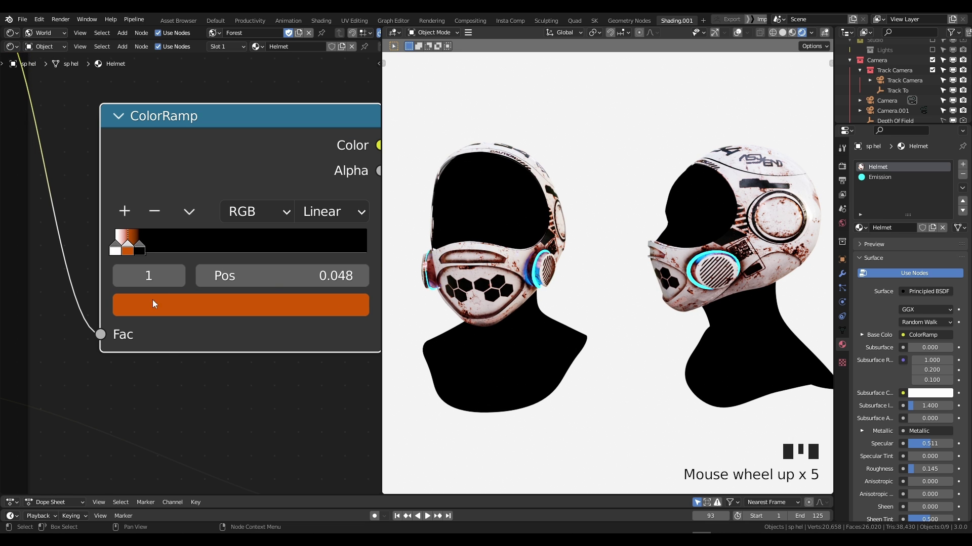
mouse_move(139, 251)
left_mouse_down()
mouse_move(200, 251)
mouse_move(125, 251)
left_mouse_up()
middle_click_drag(186, 283, 162, 288)
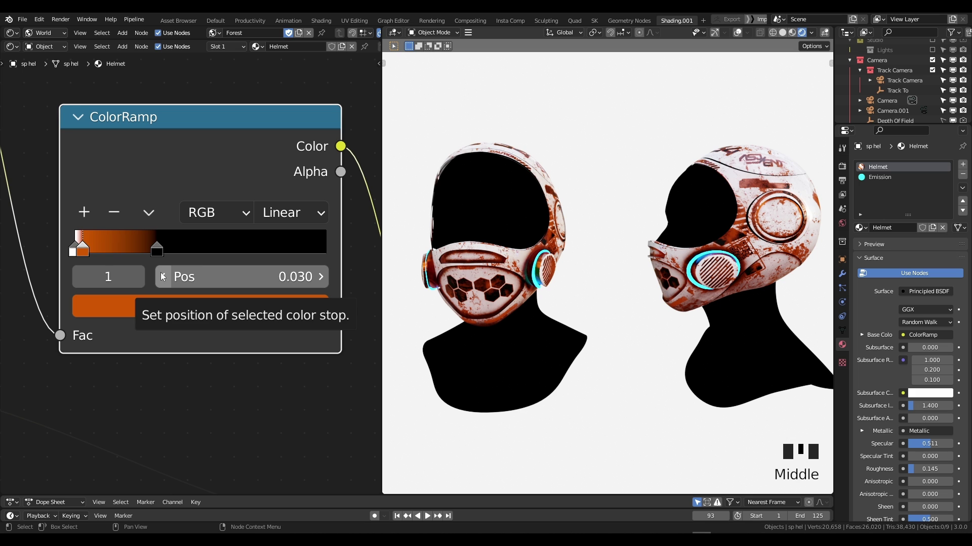
Step: Add a blue ColorRamp stop and slide it to 0.139
left_click(84, 217)
scroll(190, 273, "down", 1)
left_click(177, 301)
scroll(175, 301, "up", 2)
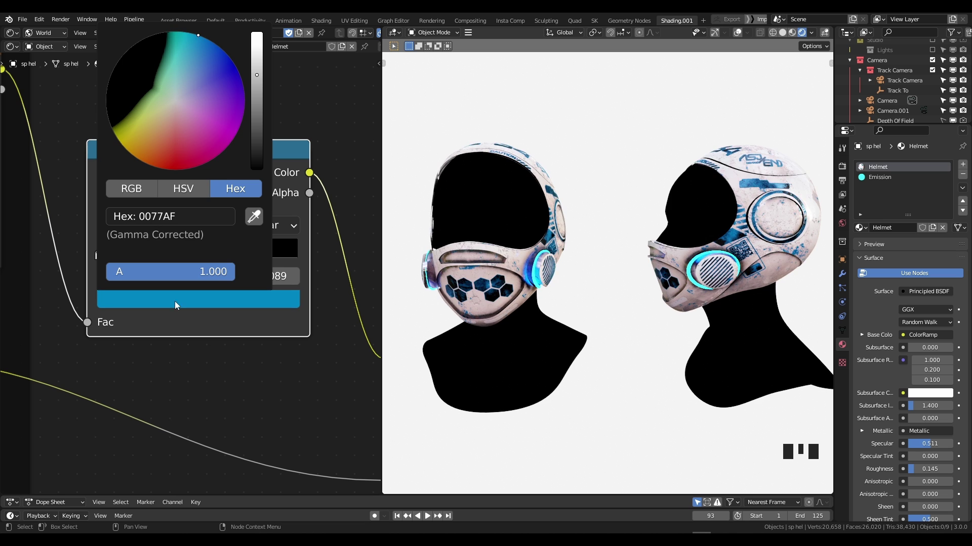
scroll(177, 293, "up", 1)
left_click_drag(95, 256, 105, 257)
Step: Turn the first coloured stop orange and move the blue stop to 0.270
left_click(103, 256)
left_click(144, 302)
scroll(163, 309, "down", 1)
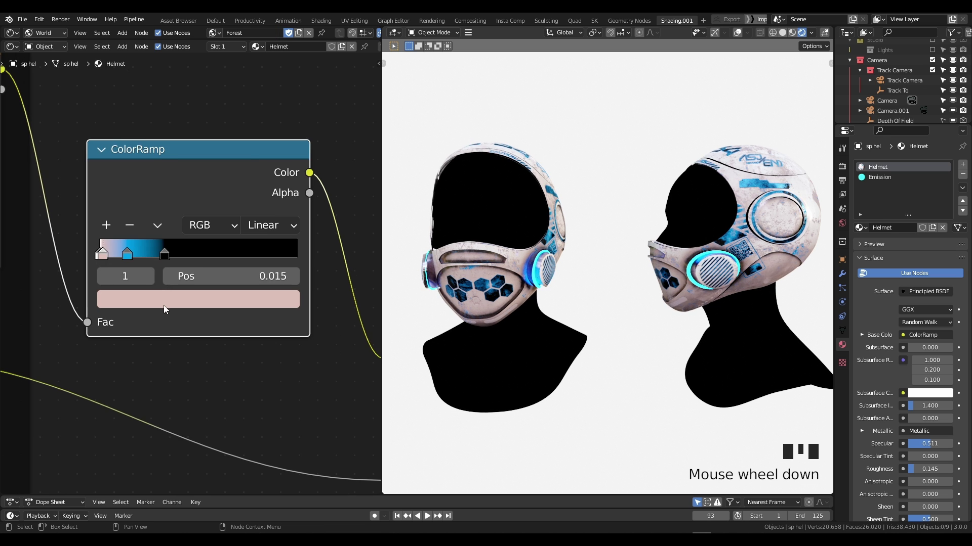
left_click(163, 309)
left_click_drag(165, 156, 138, 159)
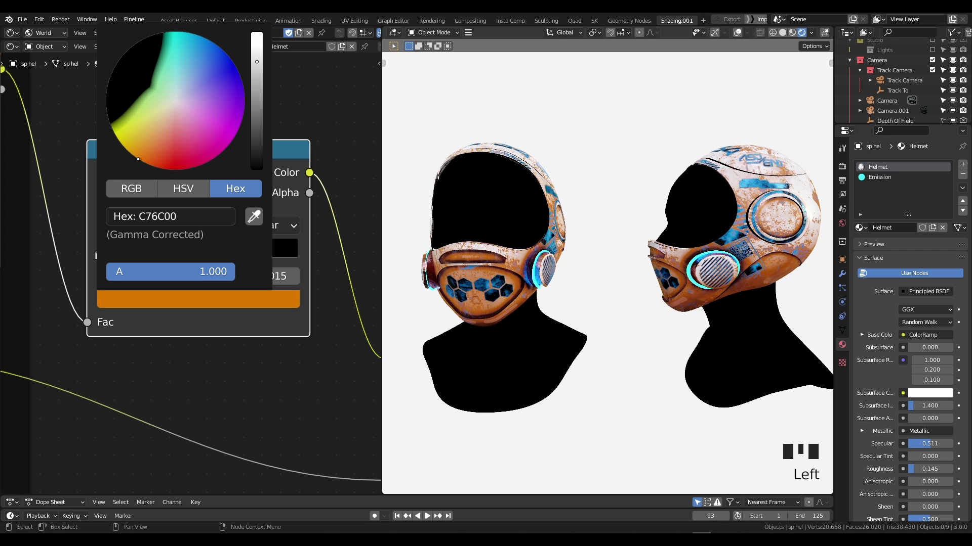
scroll(143, 252, "up", 2)
mouse_move(116, 251)
left_mouse_down()
mouse_move(146, 252)
mouse_move(87, 251)
left_mouse_up()
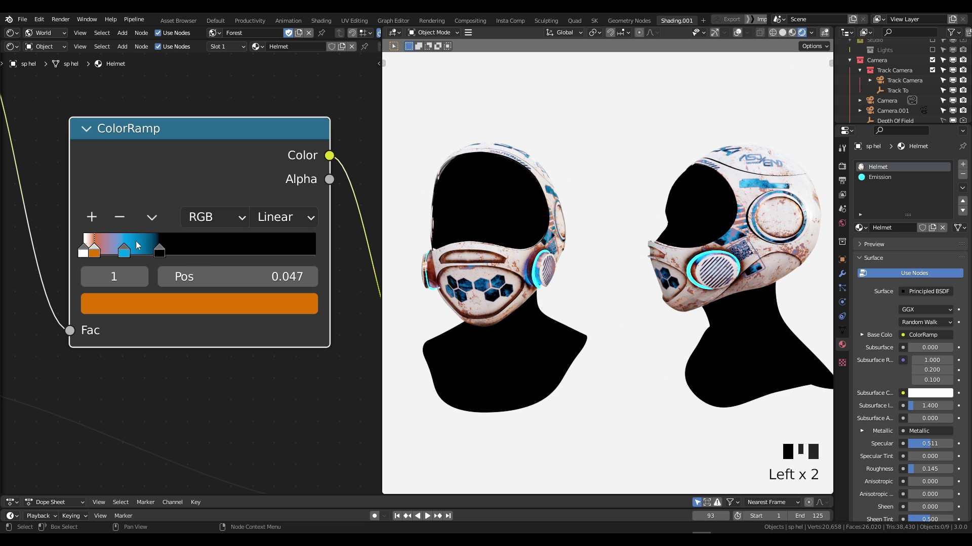
Step: Recolour the starting white stop to a pale pink using HSV values
left_click(84, 252)
left_click(128, 302)
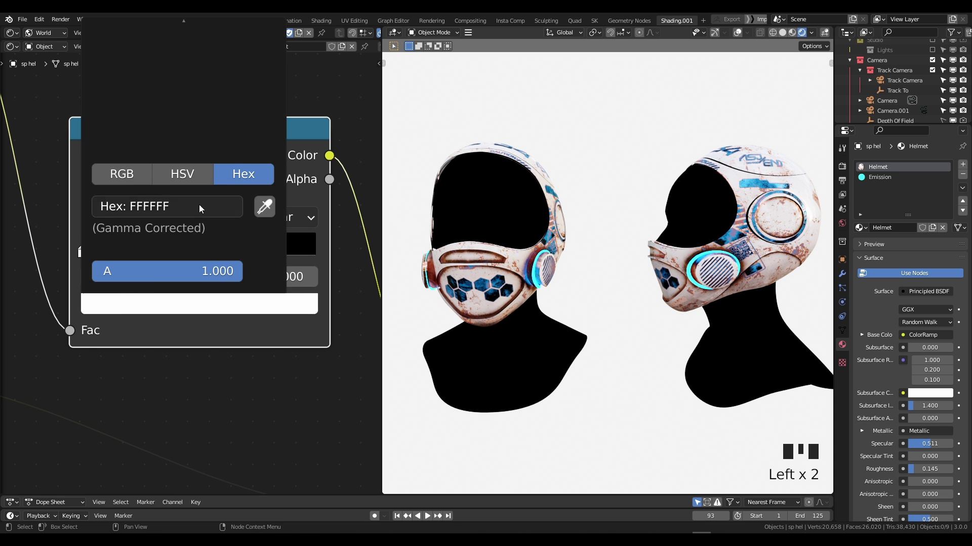
scroll(196, 348, "down", 3)
left_click(178, 303)
mouse_move(180, 174)
left_mouse_down()
mouse_move(167, 172)
mouse_move(178, 174)
left_mouse_up()
left_click(183, 195)
left_click_drag(185, 237, 98, 237)
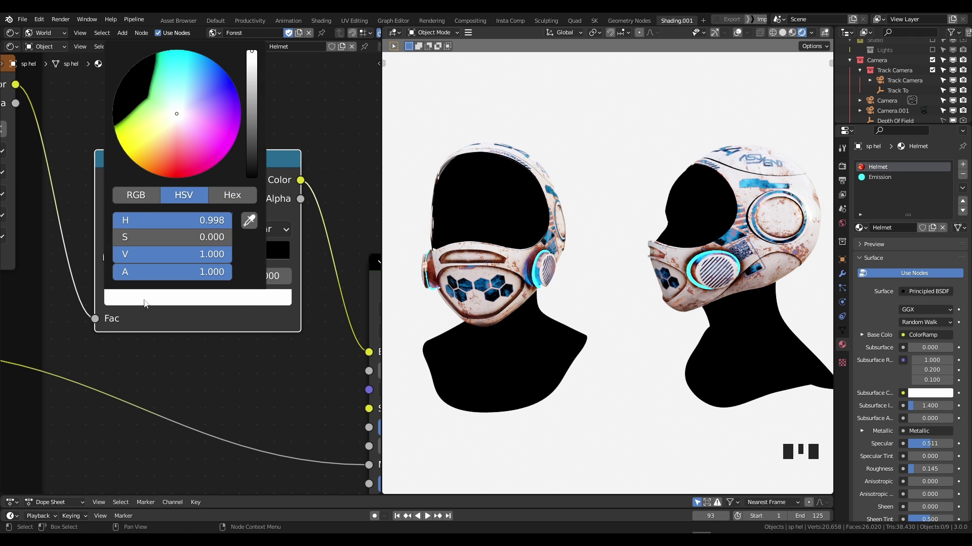
scroll(168, 353, "up", 5)
Step: Add a magenta stop after the blue one and move it to 0.238
left_click(116, 251)
left_click(84, 212)
left_click(147, 306)
scroll(172, 340, "down", 3)
left_click(174, 299)
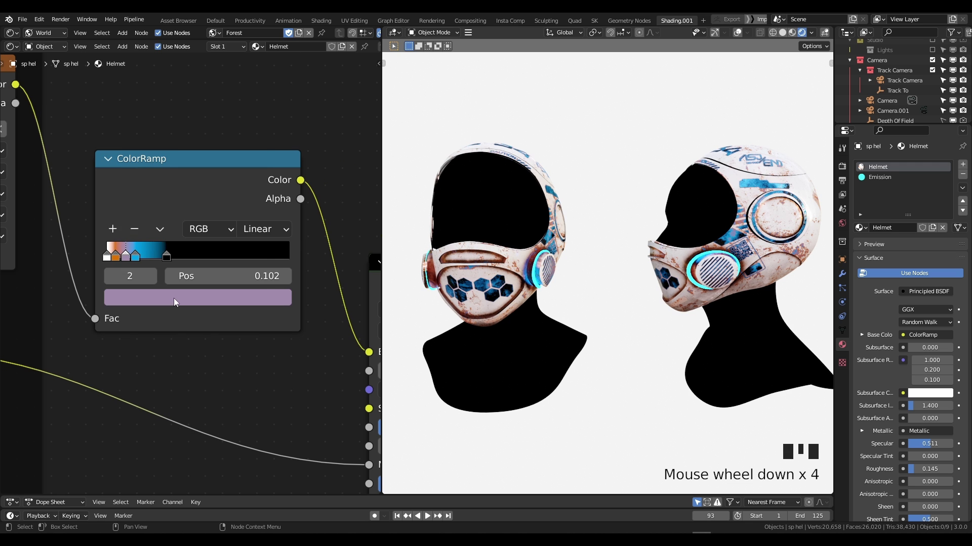
left_click_drag(230, 109, 222, 160)
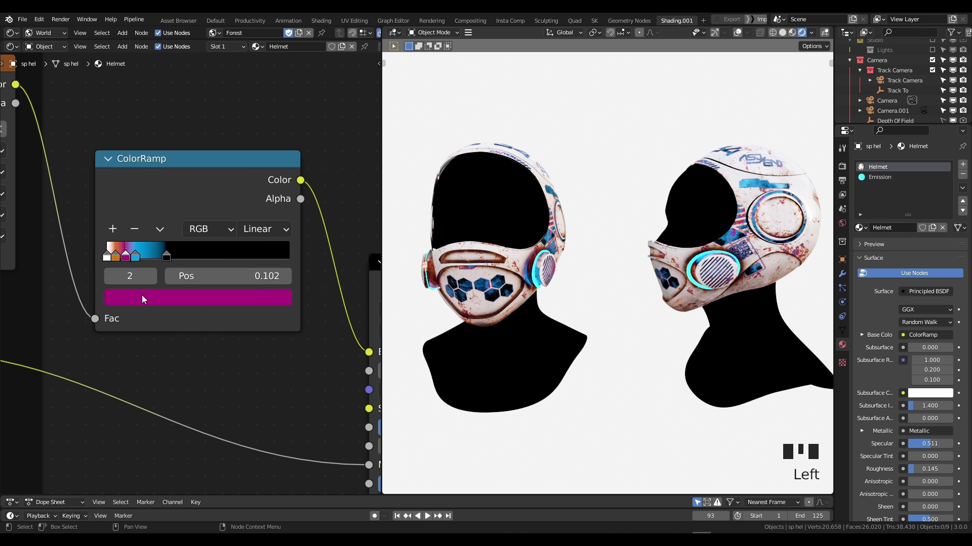
mouse_move(125, 257)
left_mouse_down()
mouse_move(213, 257)
mouse_move(113, 257)
left_mouse_up()
middle_click_drag(527, 283, 549, 278)
scroll(540, 280, "down", 3)
scroll(541, 280, "up", 2)
scroll(167, 202, "down", 7)
left_click(161, 214)
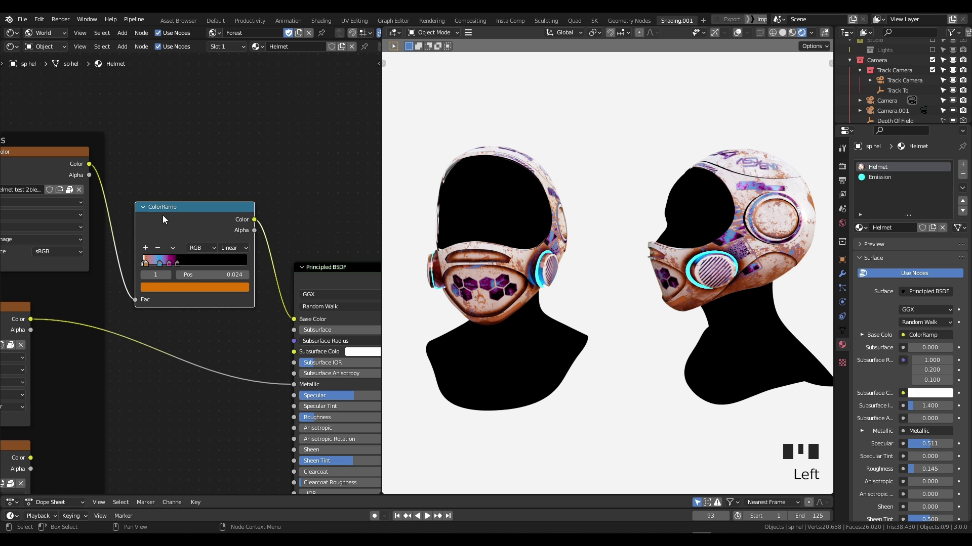
key("m")
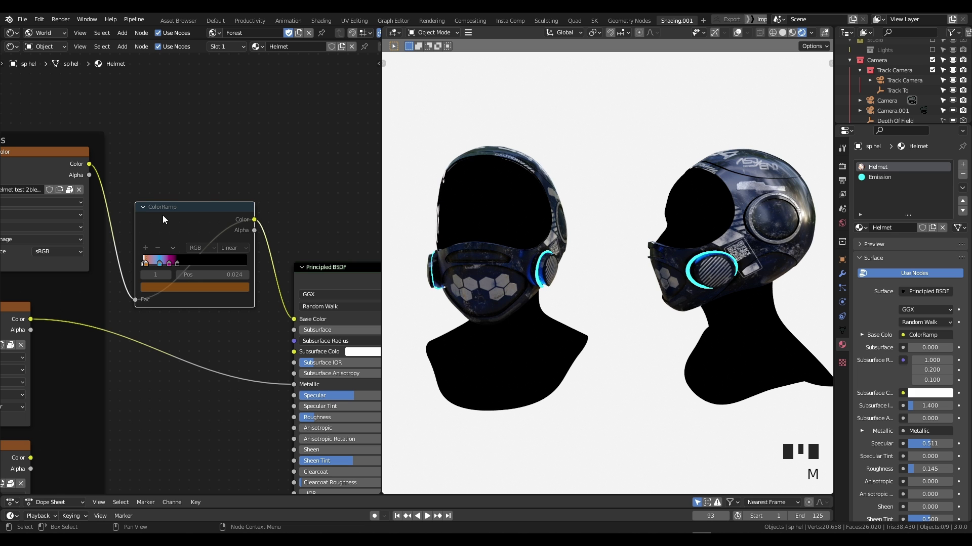
key("m")
key("m")
key("m")
left_click(169, 223)
key("m")
key("m")
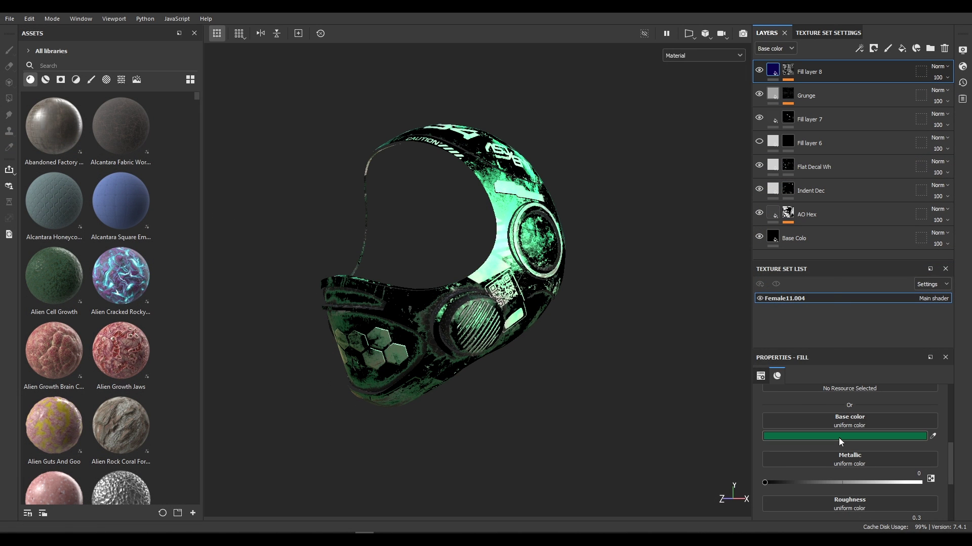
left_click(839, 437)
left_click(823, 321)
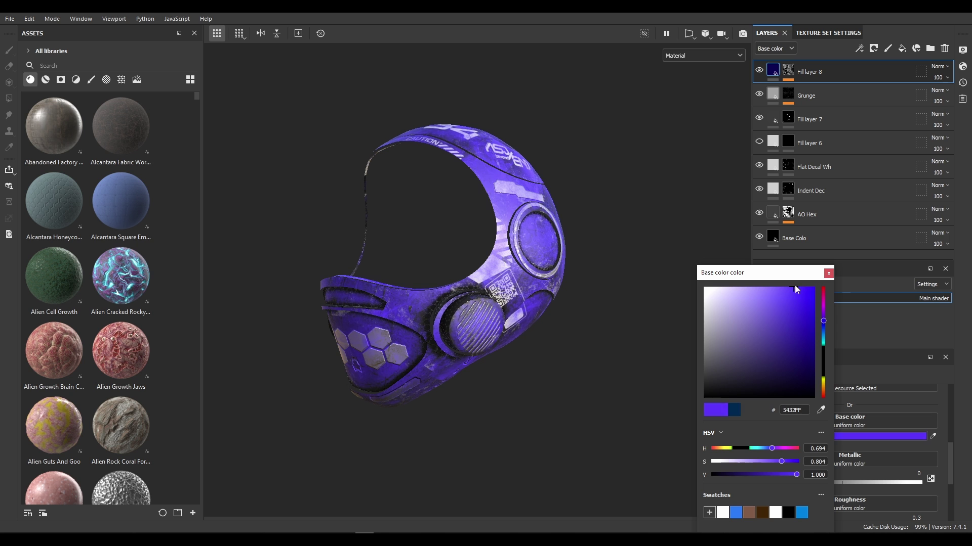
left_click(829, 274)
key("ctrl+q")
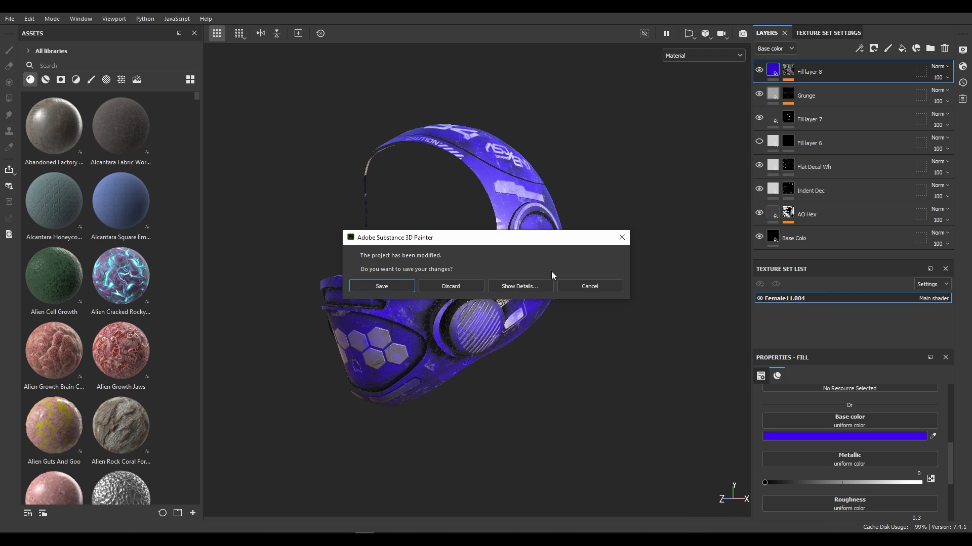
left_click(454, 280)
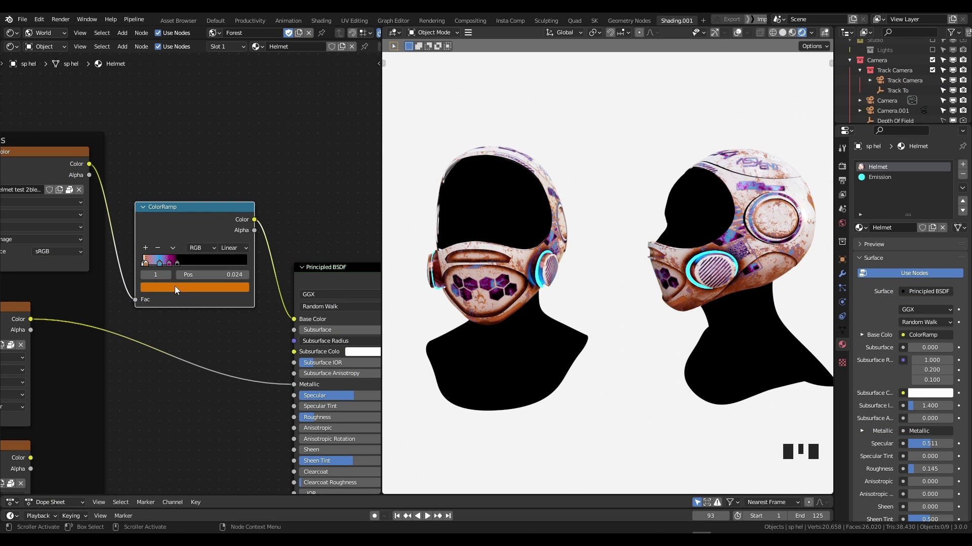
Step: Nudge the blue ColorRamp stop to 0.125 and try B-Spline interpolation
left_click(158, 263)
left_click_drag(157, 263, 157, 263)
scroll(223, 334, "up", 13)
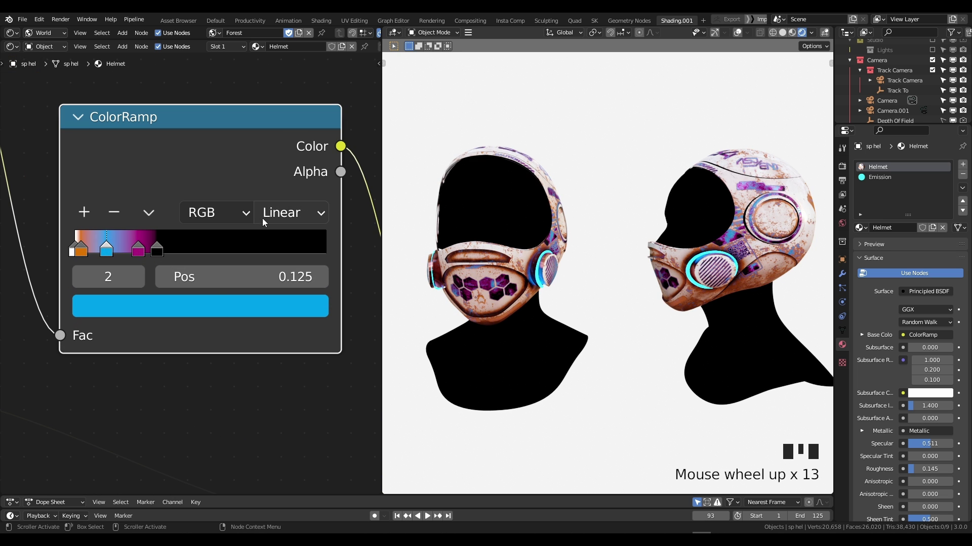
left_click(295, 214)
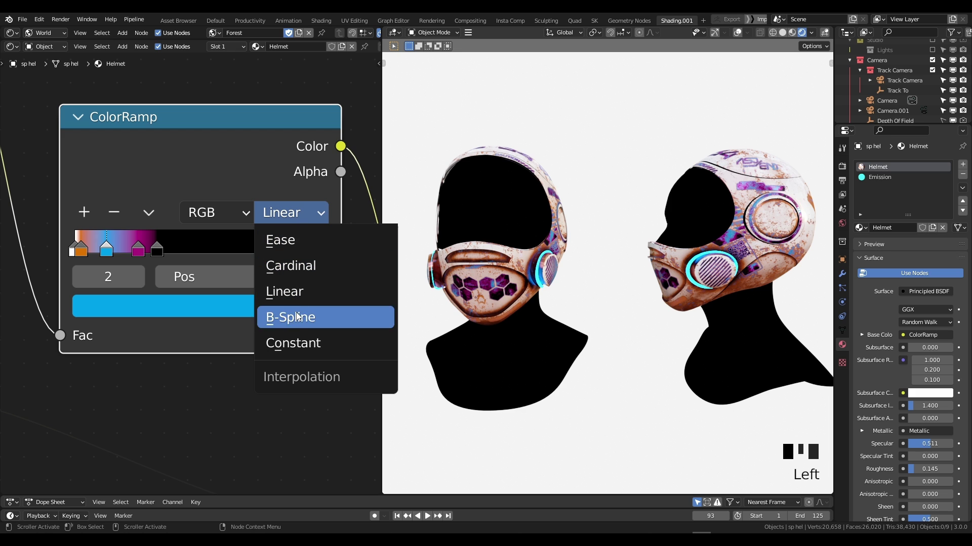
key("Escape")
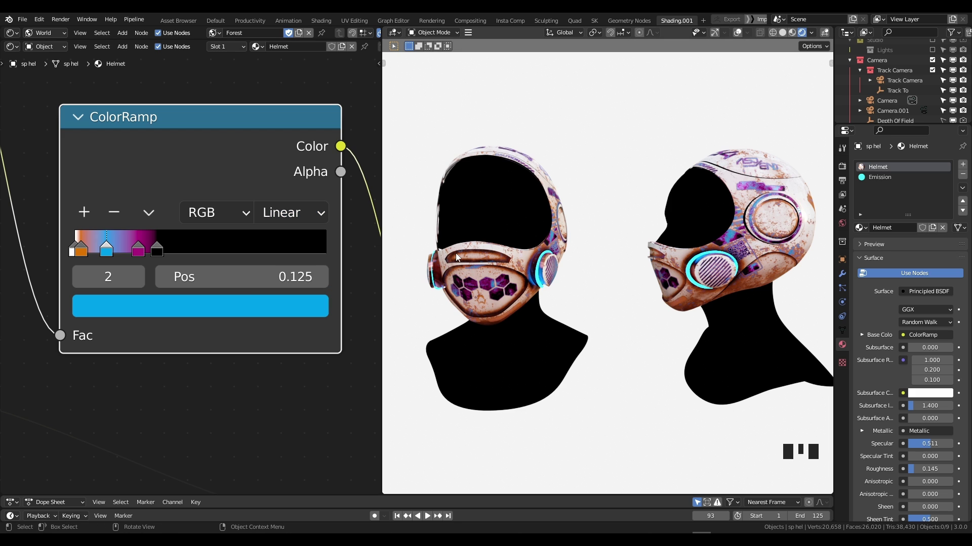
left_click(267, 220)
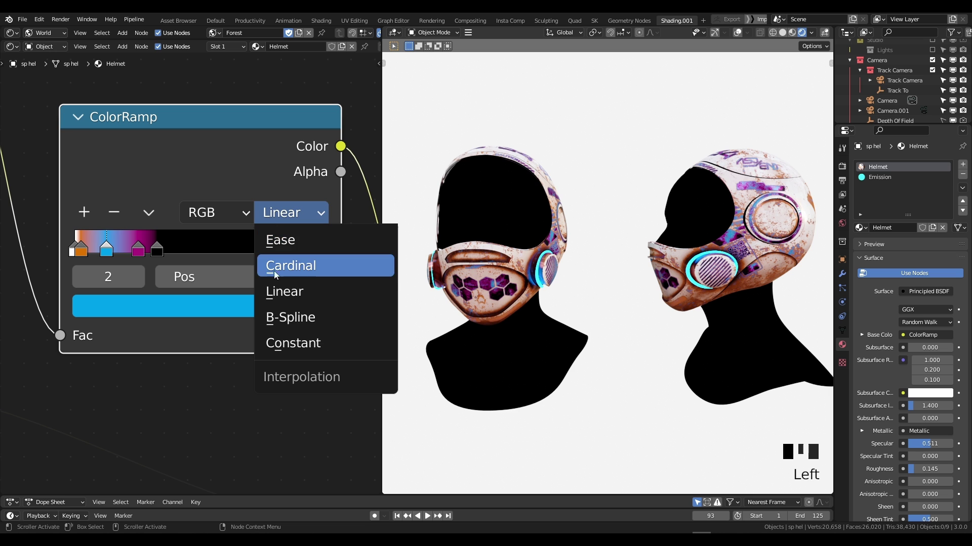
left_click(287, 317)
Step: Move the magenta stop to 0.288, black to 0.341, blue to 0.211, using Linear interpolation
scroll(169, 320, "up", 1)
left_click_drag(140, 250, 170, 258)
left_click(258, 225)
left_click(276, 289)
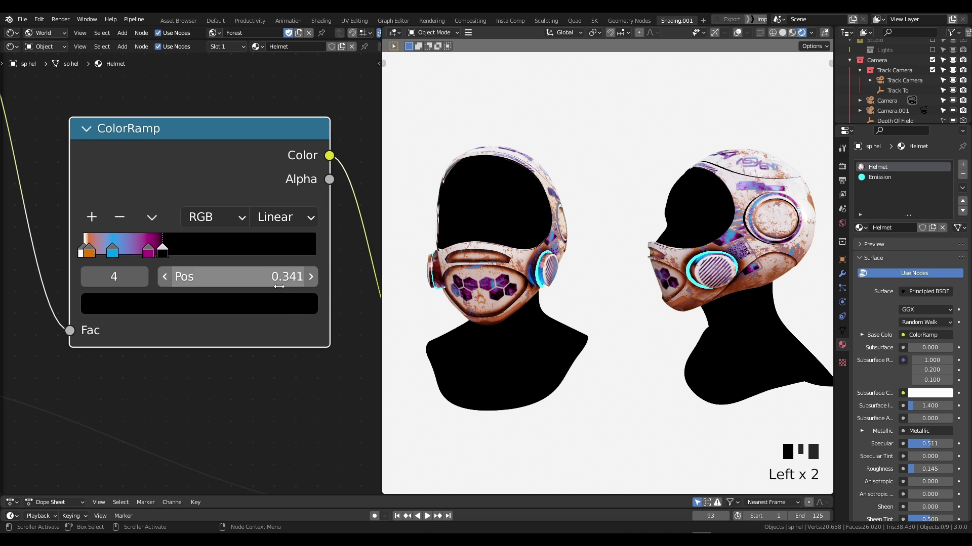
scroll(159, 290, "up", 2)
left_click_drag(106, 249, 128, 249)
Step: Switch the ramp to Cardinal interpolation and move the blue stop back to 0.161
left_click(87, 249)
left_click(291, 213)
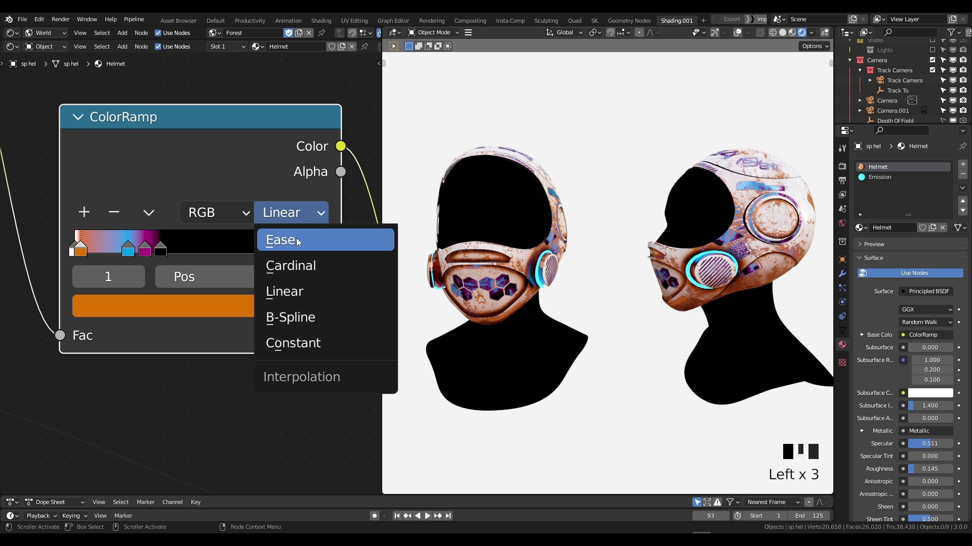
left_click(291, 266)
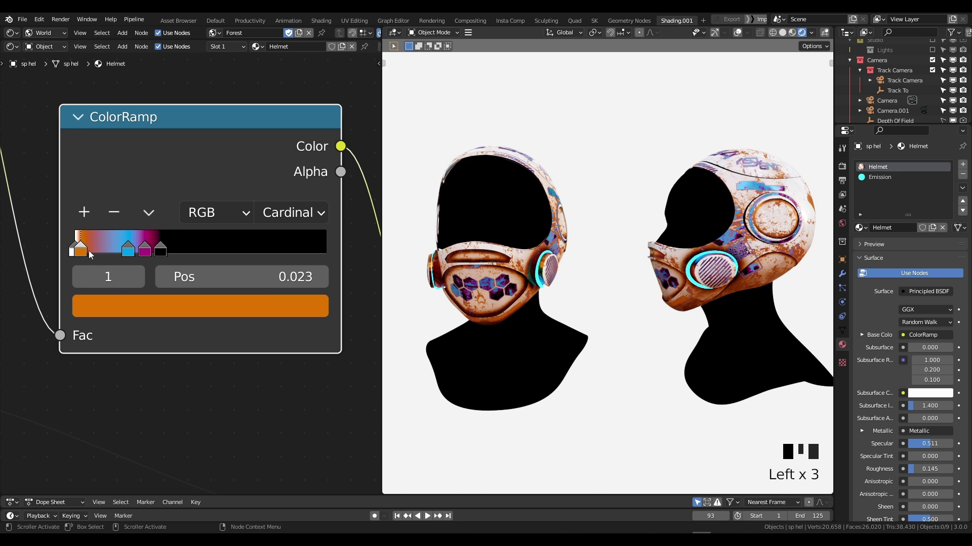
mouse_move(89, 253)
left_mouse_down()
mouse_move(165, 252)
mouse_move(99, 258)
left_mouse_up()
scroll(114, 321, "down", 18)
middle_click_drag(115, 319, 125, 187)
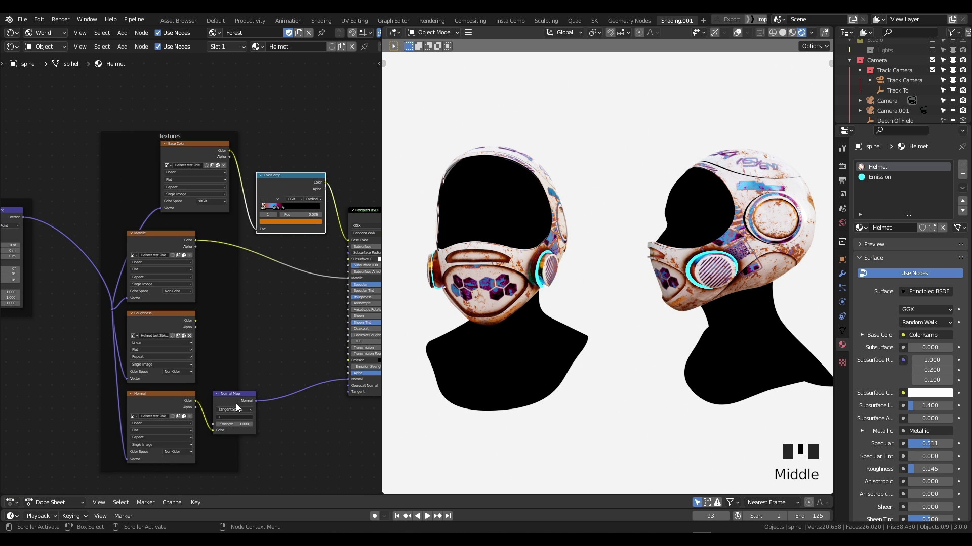
middle_click_drag(203, 205, 156, 206)
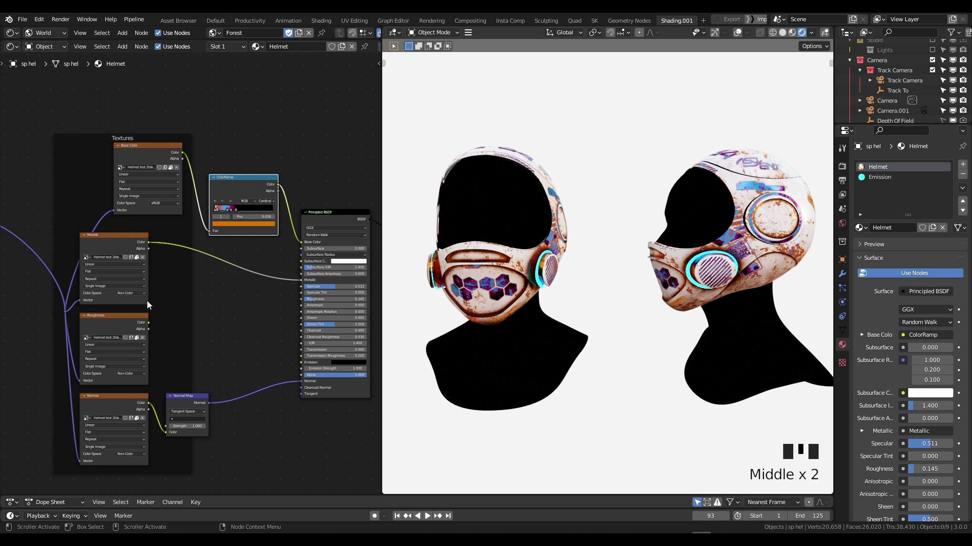
scroll(175, 271, "up", 1)
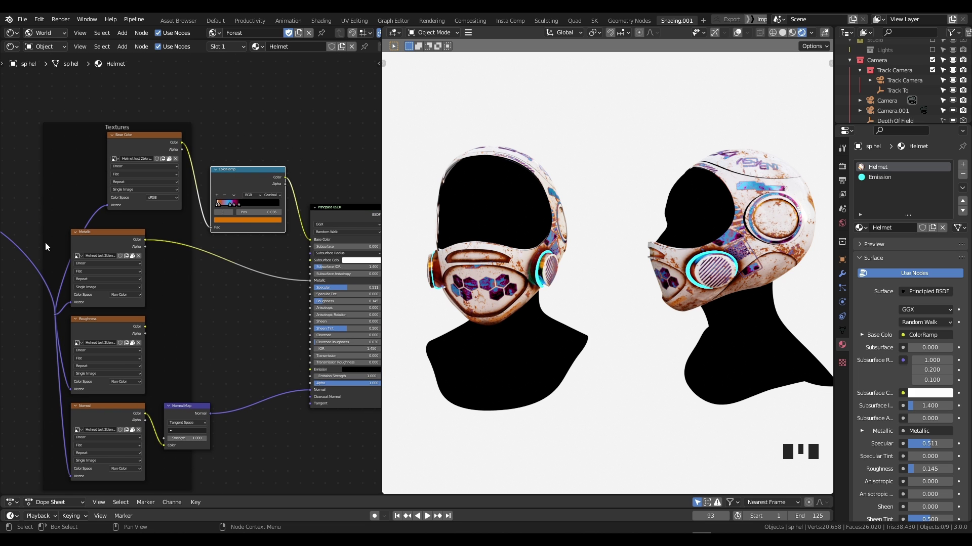